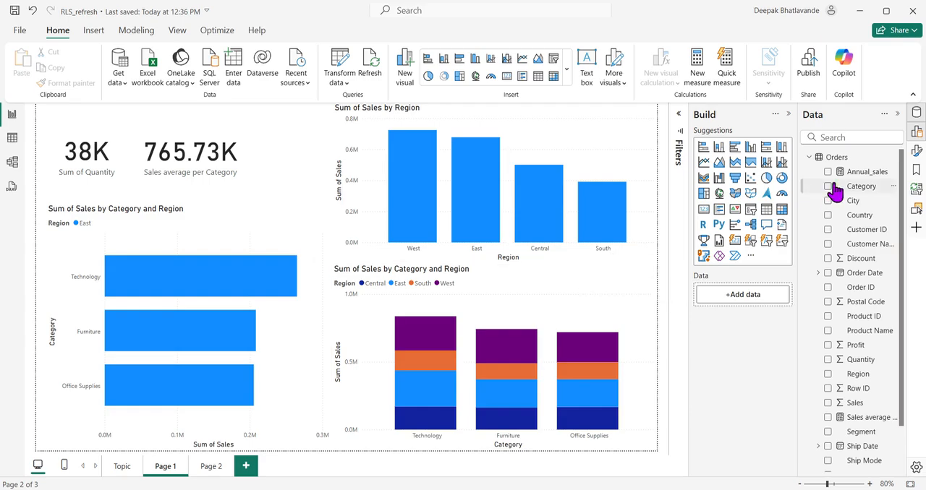
Step: Review the fields of the Orders table, then collapse it so only the table names are listed
{"action": "left_click", "coordinate": [810, 158]}
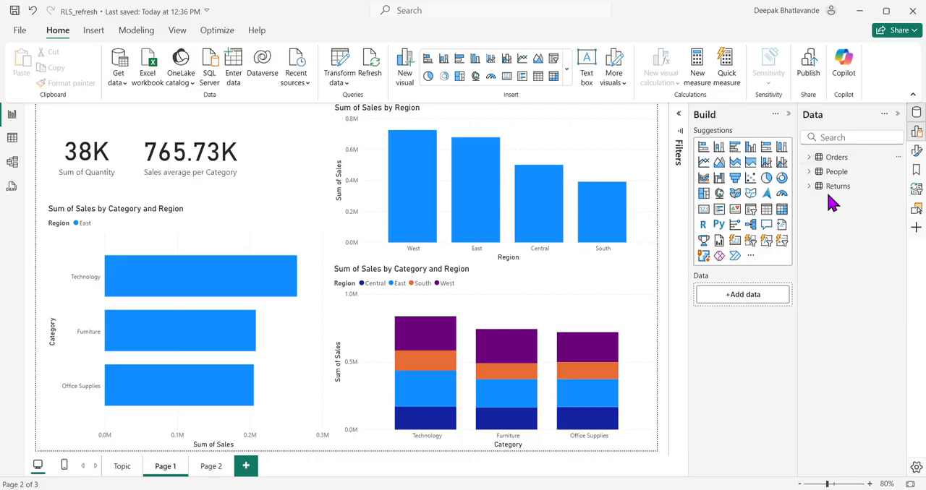
{"action": "left_click", "coordinate": [811, 157]}
{"action": "scroll", "coordinate": [864, 296], "scroll_direction": "down", "scroll_amount": 2}
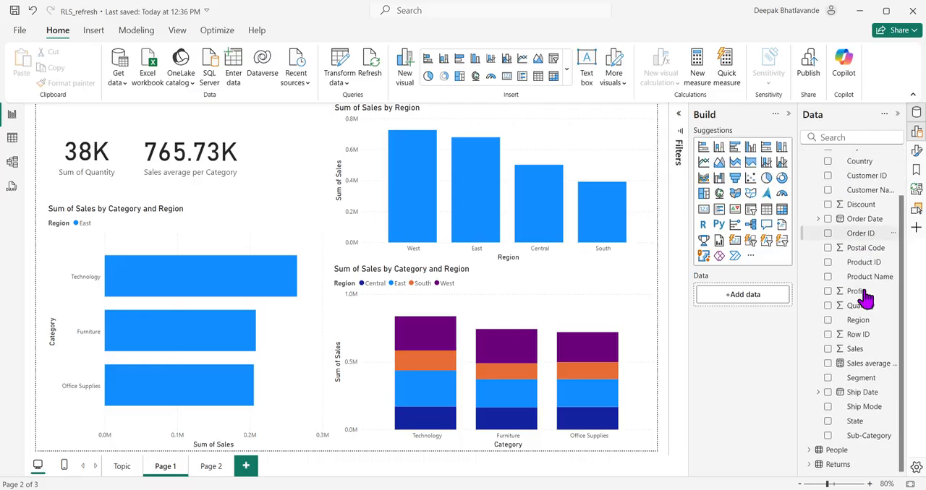
{"action": "scroll", "coordinate": [860, 302], "scroll_direction": "up", "scroll_amount": 2}
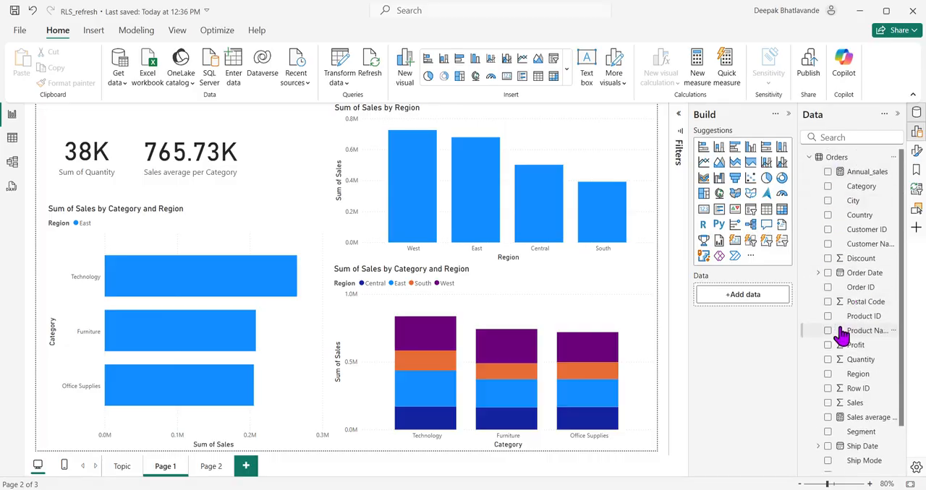
{"action": "left_click", "coordinate": [809, 157]}
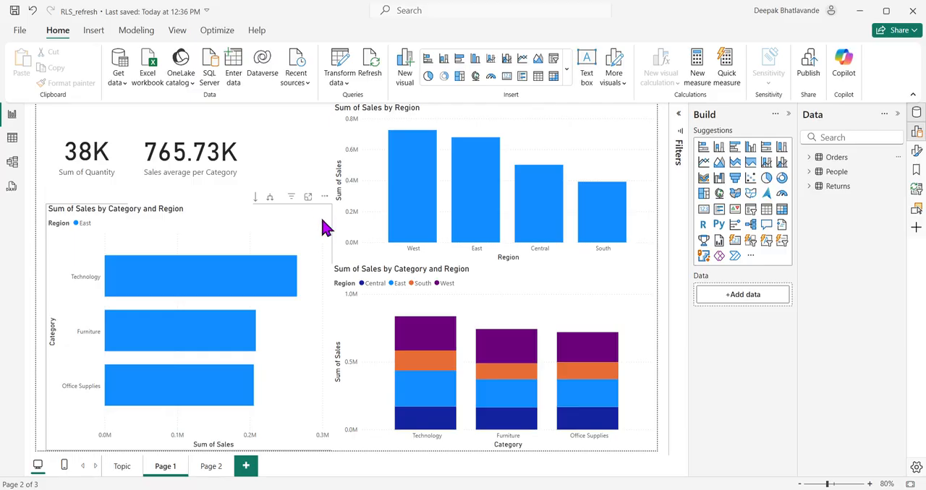
Step: Show the Topic page, then launch Epic Pen and dock its collapsed toolbar beside the report's view switcher
{"action": "left_click", "coordinate": [122, 467]}
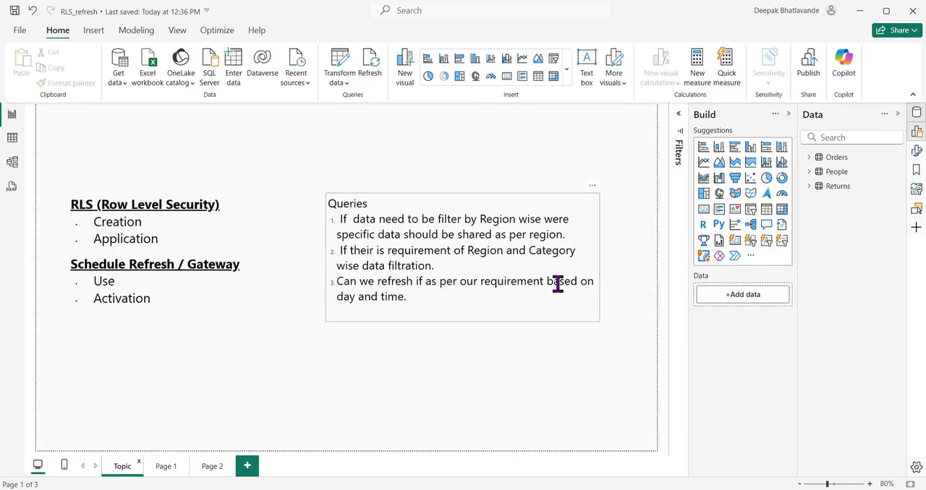
{"action": "key", "text": "super"}
{"action": "type", "text": "epic"}
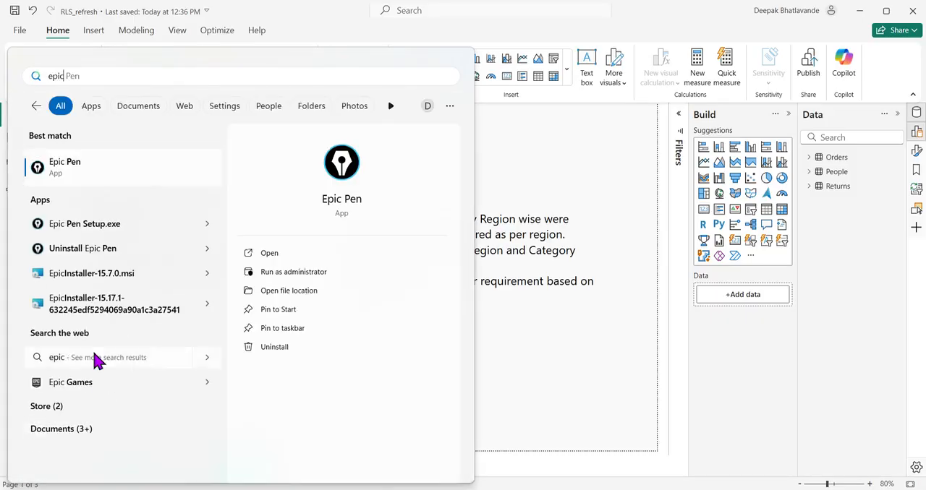
{"action": "left_click", "coordinate": [109, 168]}
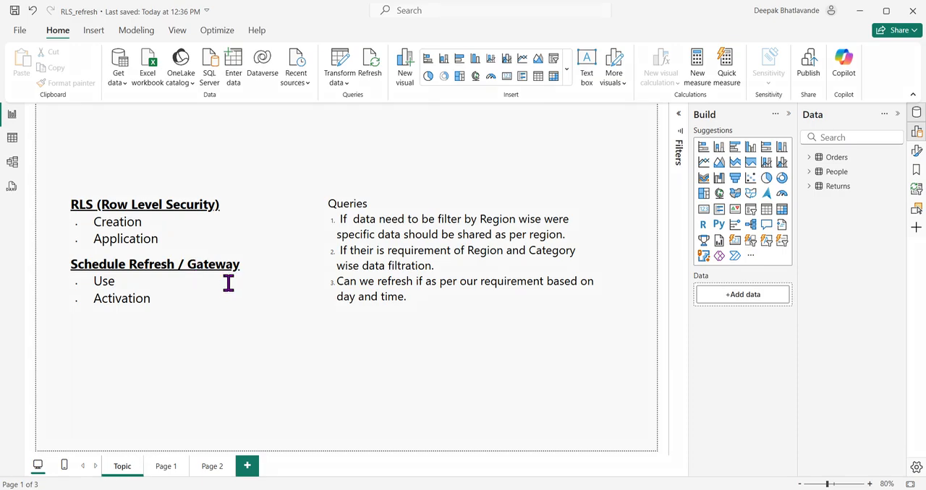
{"action": "left_click_drag", "start_coordinate": [416, 54], "coordinate": [13, 204]}
{"action": "left_click", "coordinate": [13, 225]}
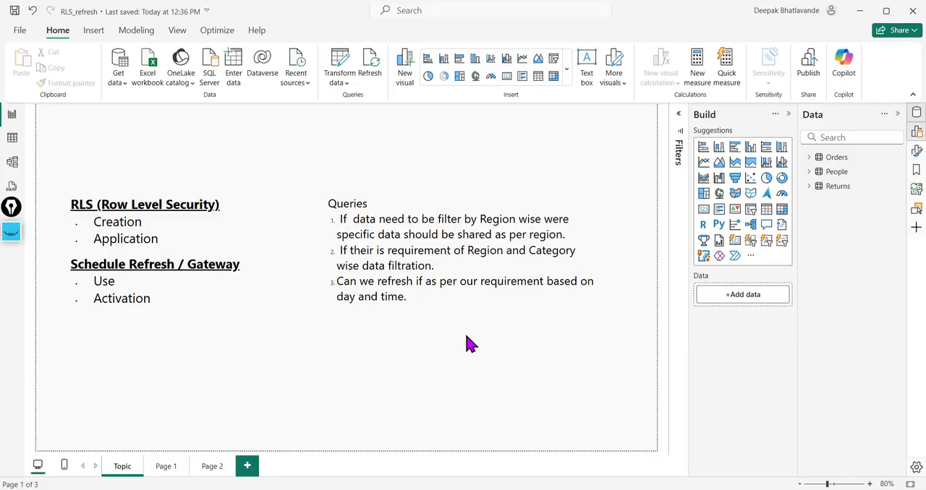
Step: Show the Orders table's data rows and filter the Region column to Central only
{"action": "left_click", "coordinate": [11, 137]}
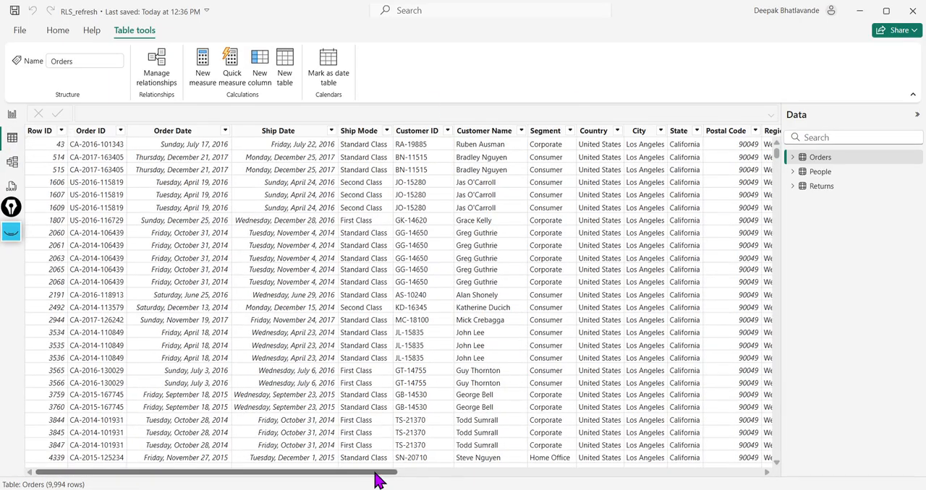
{"action": "left_click_drag", "start_coordinate": [377, 479], "coordinate": [509, 478]}
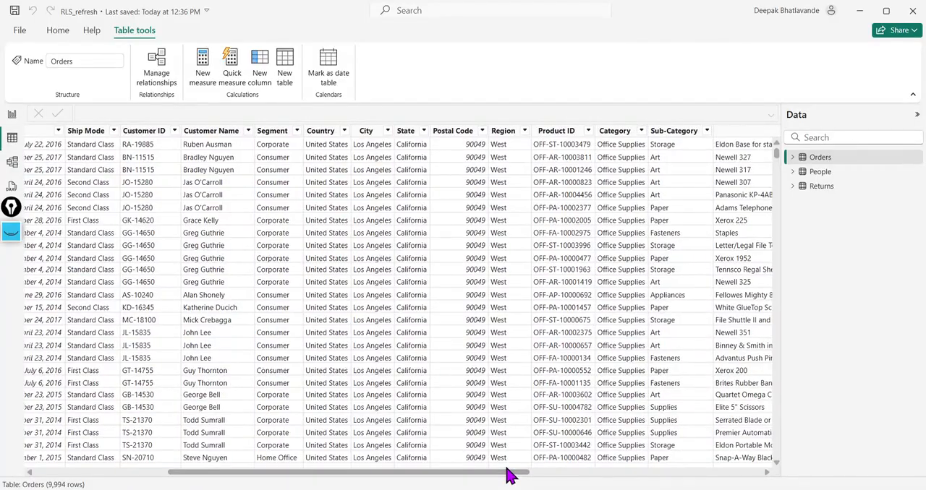
{"action": "left_click", "coordinate": [509, 133]}
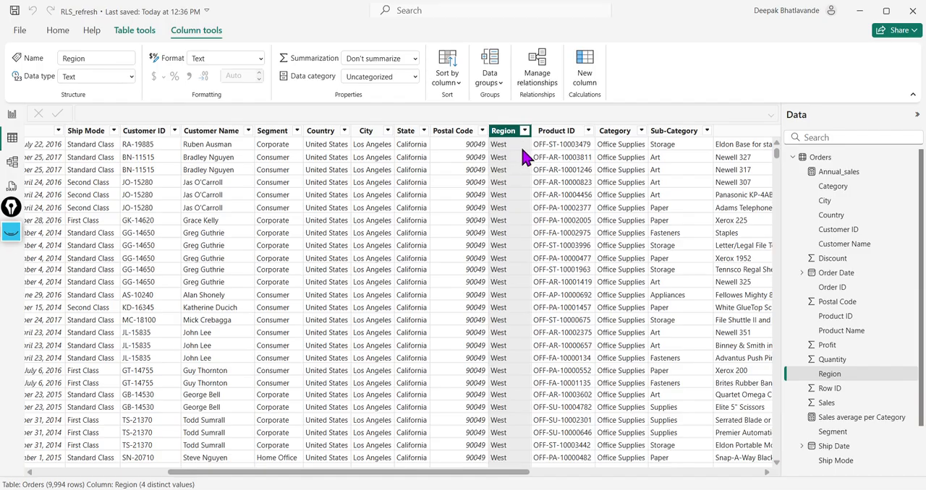
{"action": "left_click", "coordinate": [524, 131]}
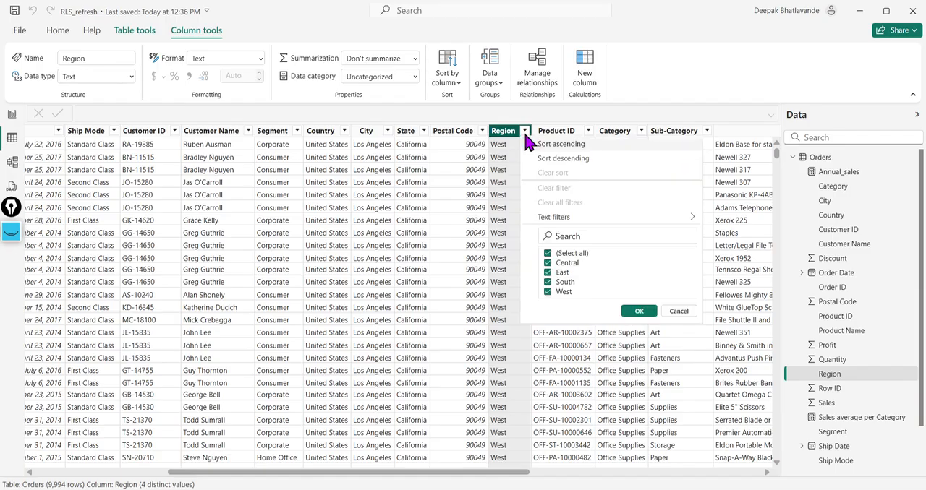
{"action": "left_click", "coordinate": [548, 253]}
{"action": "left_click", "coordinate": [548, 262]}
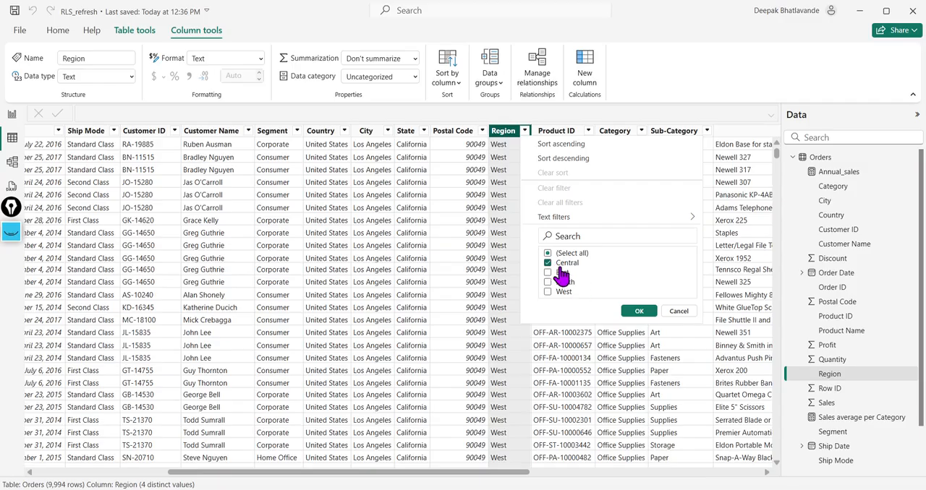
{"action": "left_click", "coordinate": [636, 312]}
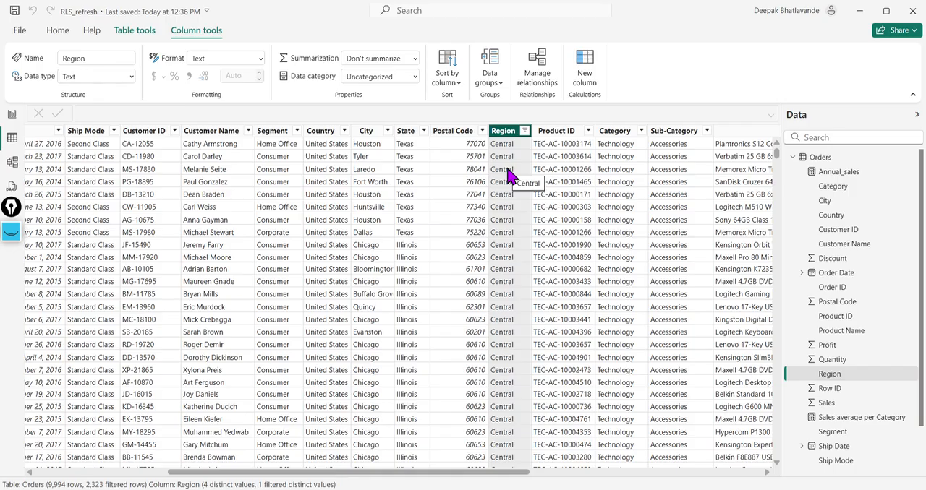
{"action": "left_click_drag", "start_coordinate": [492, 476], "coordinate": [612, 480]}
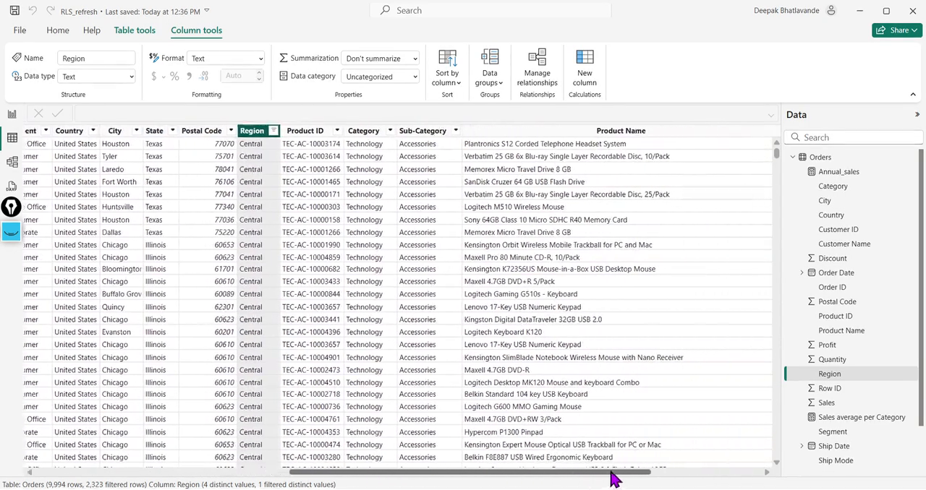
{"action": "left_click", "coordinate": [389, 133]}
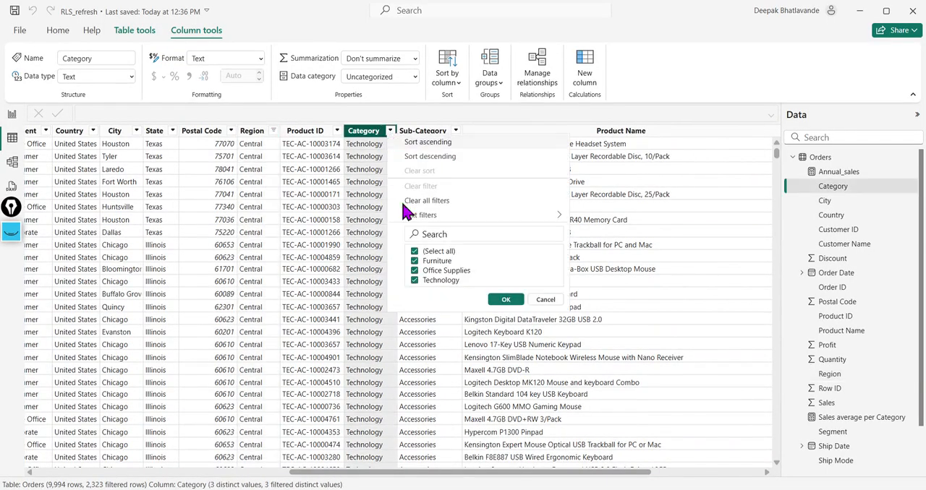
{"action": "left_click", "coordinate": [415, 270]}
{"action": "left_click", "coordinate": [414, 260]}
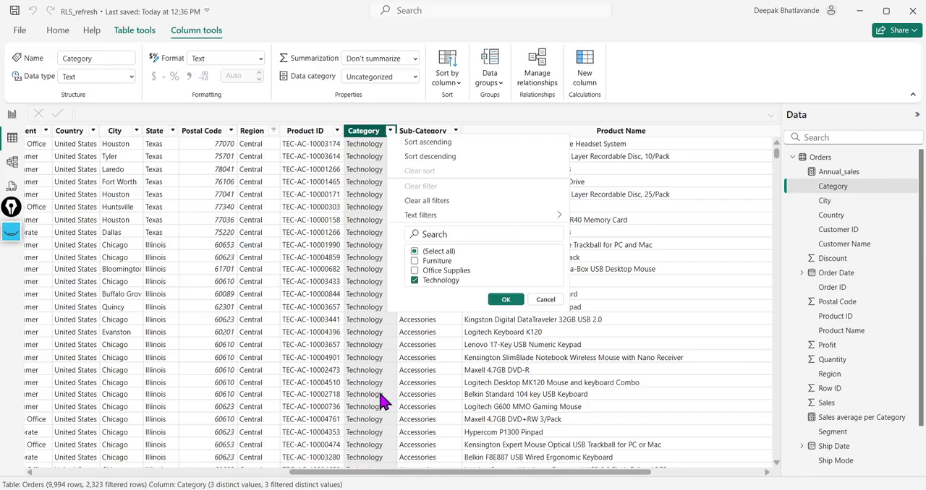
{"action": "left_click", "coordinate": [541, 301]}
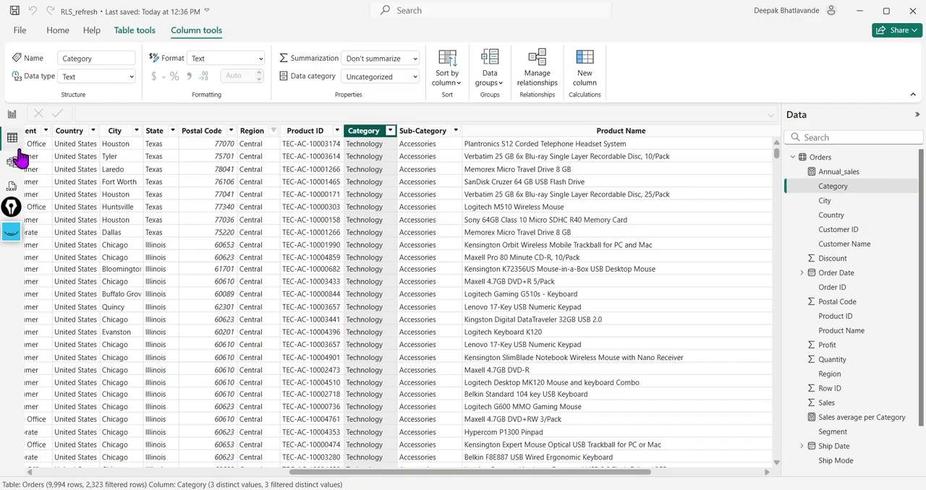
Step: Return to the report's Topic page and, with Epic Pen, circle the Refresh command with an arrow and bracket the data tables
{"action": "left_click", "coordinate": [12, 116]}
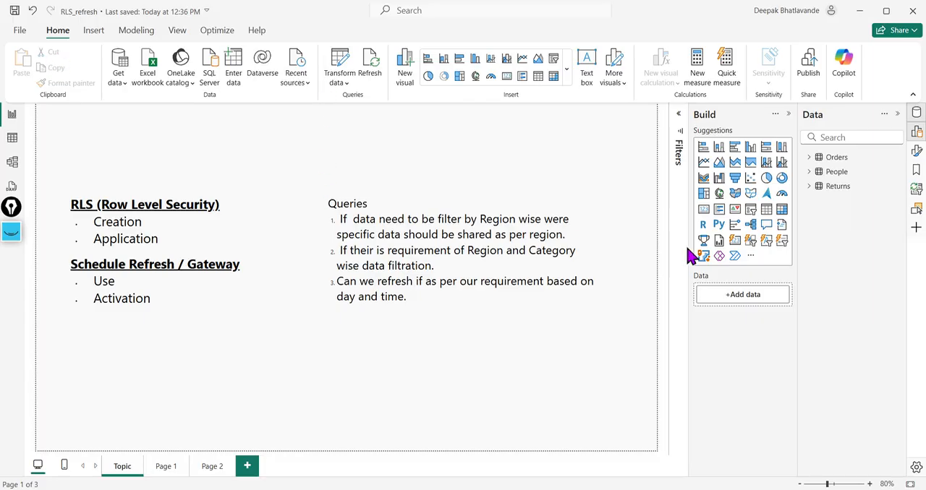
{"action": "left_click", "coordinate": [9, 230]}
{"action": "left_click", "coordinate": [8, 285]}
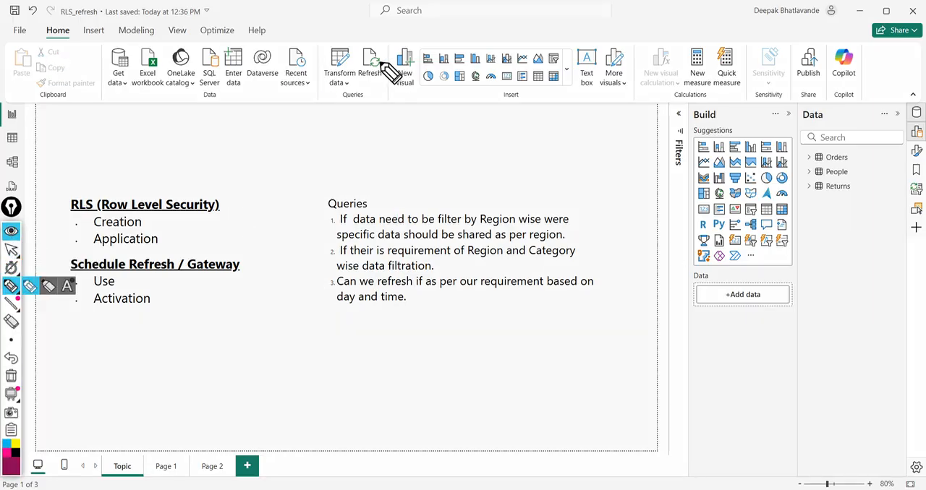
{"action": "mouse_move", "coordinate": [377, 56]}
{"action": "left_mouse_down"}
{"action": "mouse_move", "coordinate": [364, 44]}
{"action": "mouse_move", "coordinate": [355, 66]}
{"action": "mouse_move", "coordinate": [366, 86]}
{"action": "mouse_move", "coordinate": [383, 73]}
{"action": "mouse_move", "coordinate": [391, 121]}
{"action": "mouse_move", "coordinate": [383, 86]}
{"action": "mouse_move", "coordinate": [389, 97]}
{"action": "left_mouse_up"}
{"action": "left_click_drag", "start_coordinate": [808, 154], "coordinate": [810, 208]}
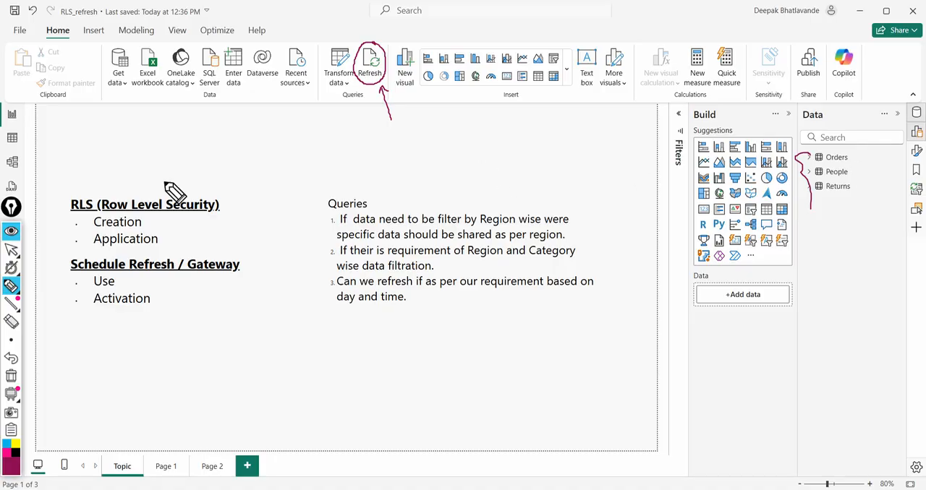
Step: Erase all pen annotations from the Topic page, keeping the Epic Pen tools expanded
{"action": "left_click", "coordinate": [11, 238]}
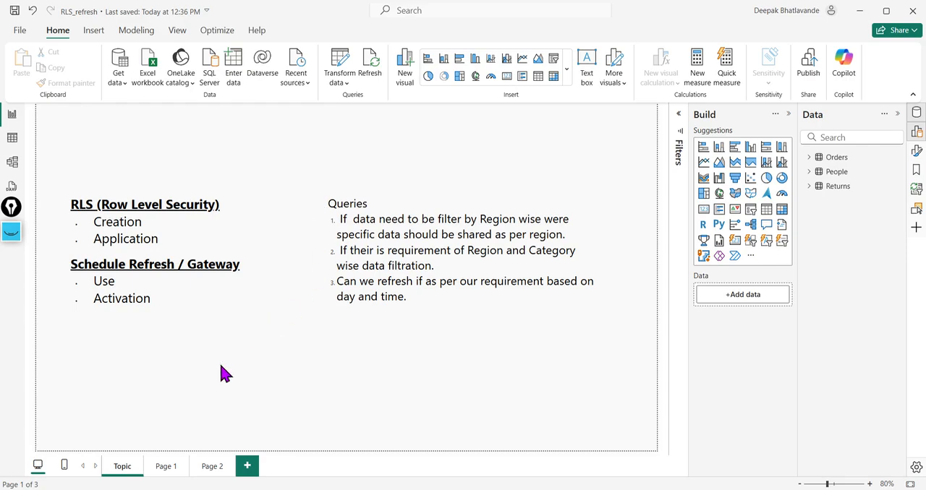
{"action": "left_click", "coordinate": [11, 231]}
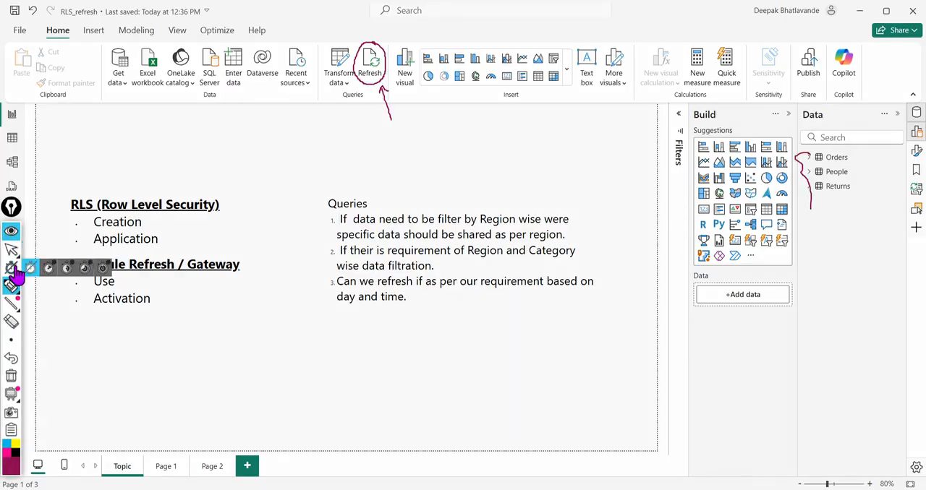
{"action": "left_click", "coordinate": [11, 375]}
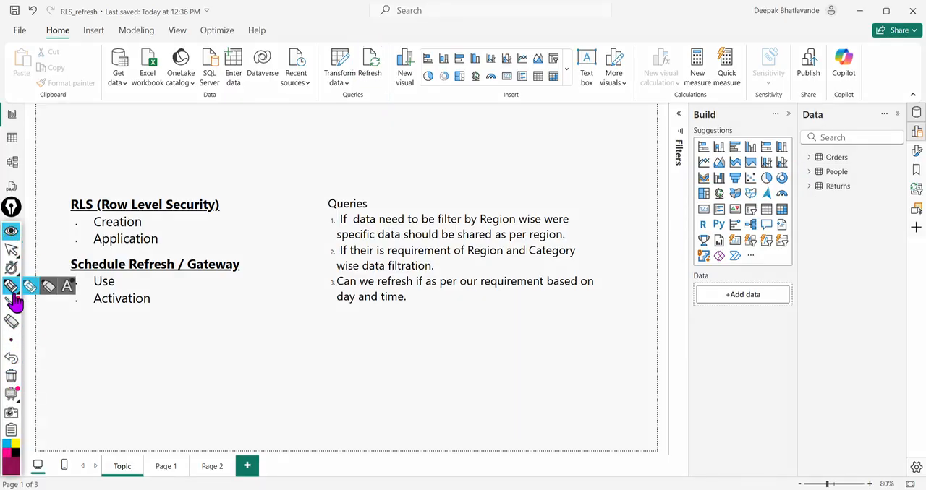
Step: Handwrite "Power BI desktop Vs BI Service" below the queries, with point 1 "RLS" and an arrow to ".pbix" beneath it
{"action": "left_click", "coordinate": [457, 345]}
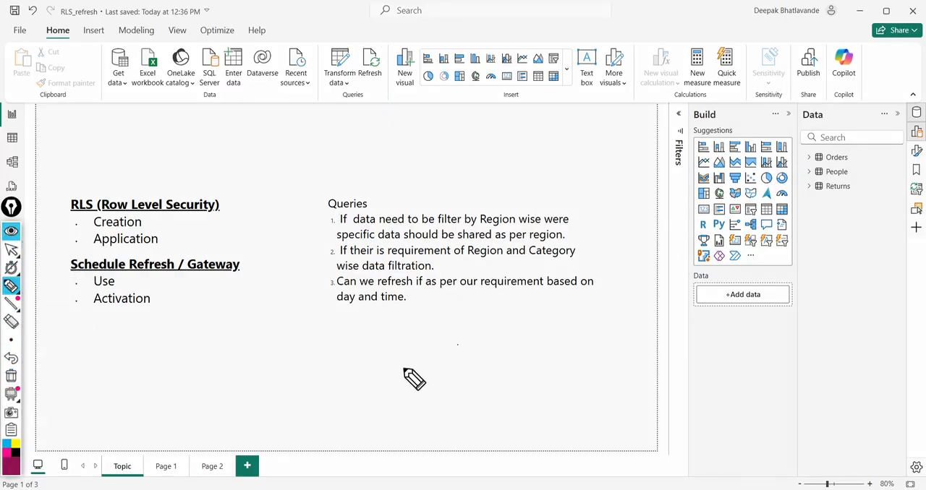
{"action": "mouse_move", "coordinate": [402, 330]}
{"action": "left_mouse_down"}
{"action": "mouse_move", "coordinate": [410, 347]}
{"action": "mouse_move", "coordinate": [462, 336]}
{"action": "mouse_move", "coordinate": [471, 345]}
{"action": "mouse_move", "coordinate": [592, 322]}
{"action": "left_mouse_up"}
{"action": "mouse_move", "coordinate": [602, 329]}
{"action": "left_mouse_down"}
{"action": "mouse_move", "coordinate": [590, 338]}
{"action": "mouse_move", "coordinate": [718, 324]}
{"action": "left_mouse_up"}
{"action": "left_click_drag", "start_coordinate": [376, 385], "coordinate": [363, 379]}
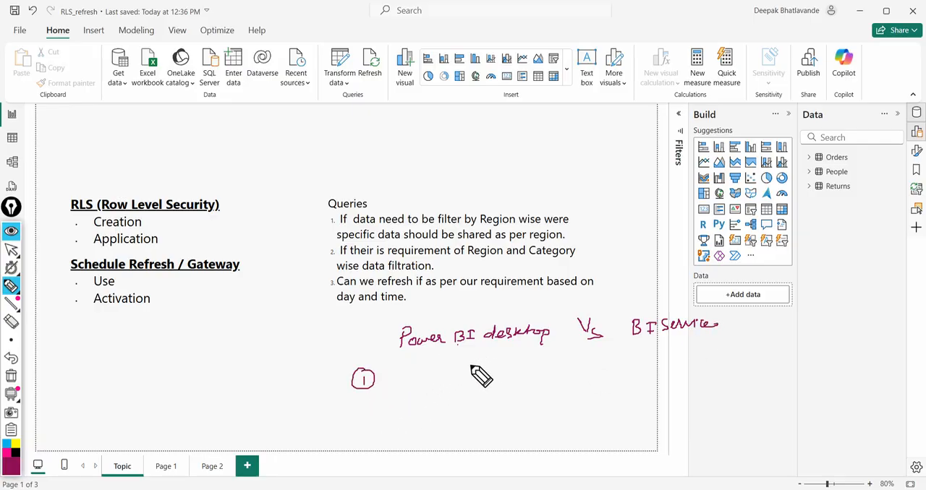
{"action": "mouse_move", "coordinate": [406, 384]}
{"action": "left_mouse_down"}
{"action": "mouse_move", "coordinate": [415, 367]}
{"action": "mouse_move", "coordinate": [437, 370]}
{"action": "left_mouse_up"}
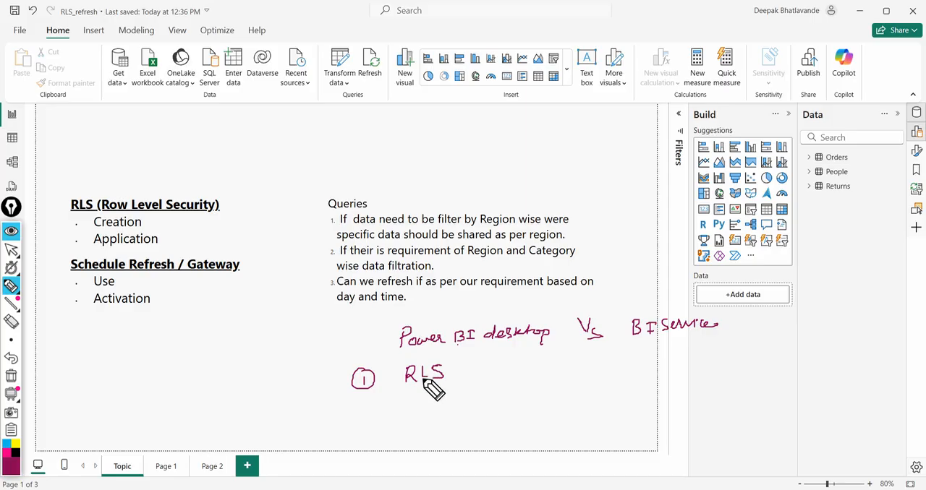
{"action": "left_click_drag", "start_coordinate": [425, 388], "coordinate": [487, 400]}
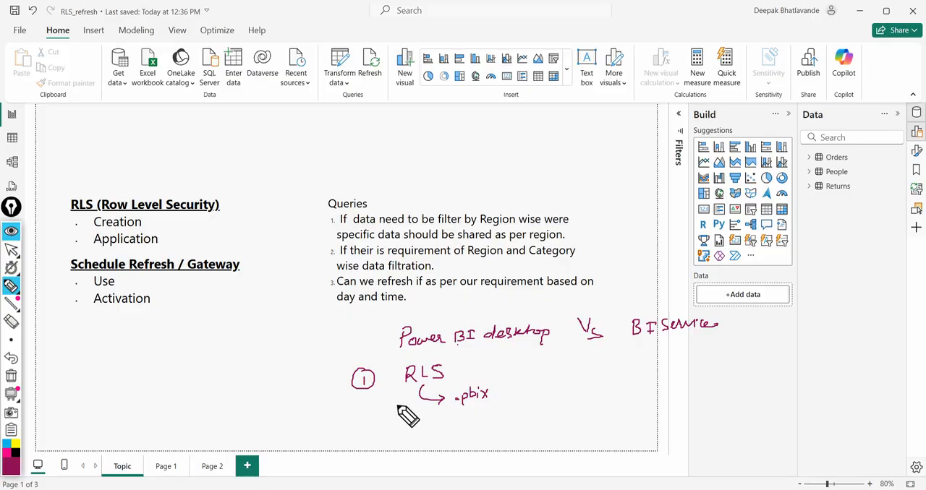
Step: Underline the handwritten terms, link Power BI desktop to BI Service with a curved arrow, and extend the flow to "Sharing" and "End"
{"action": "left_click_drag", "start_coordinate": [408, 382], "coordinate": [444, 381]}
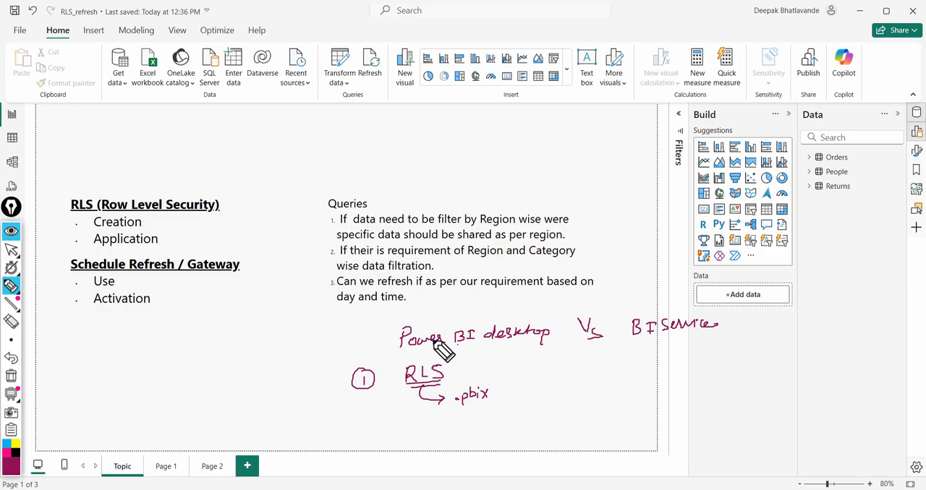
{"action": "left_click_drag", "start_coordinate": [401, 352], "coordinate": [509, 344]}
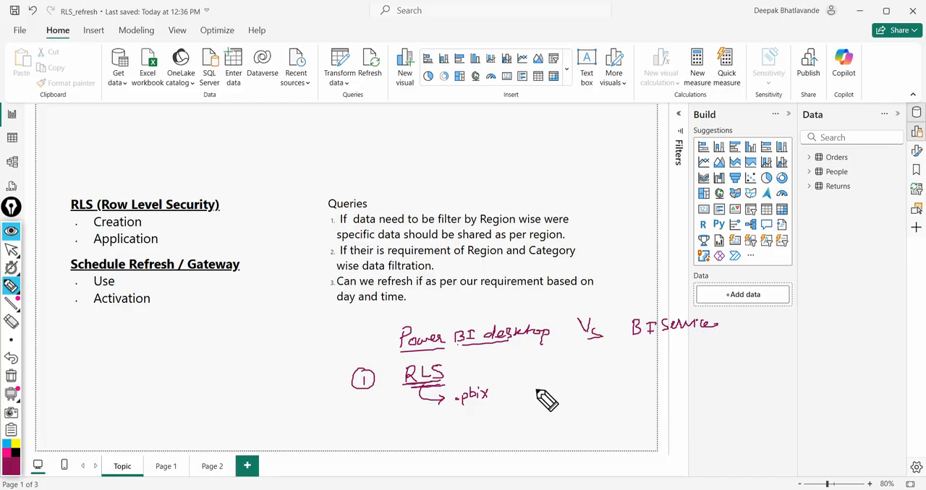
{"action": "mouse_move", "coordinate": [489, 315]}
{"action": "left_mouse_down"}
{"action": "mouse_move", "coordinate": [502, 297]}
{"action": "mouse_move", "coordinate": [617, 276]}
{"action": "mouse_move", "coordinate": [655, 305]}
{"action": "left_mouse_up"}
{"action": "left_click_drag", "start_coordinate": [644, 334], "coordinate": [761, 333]}
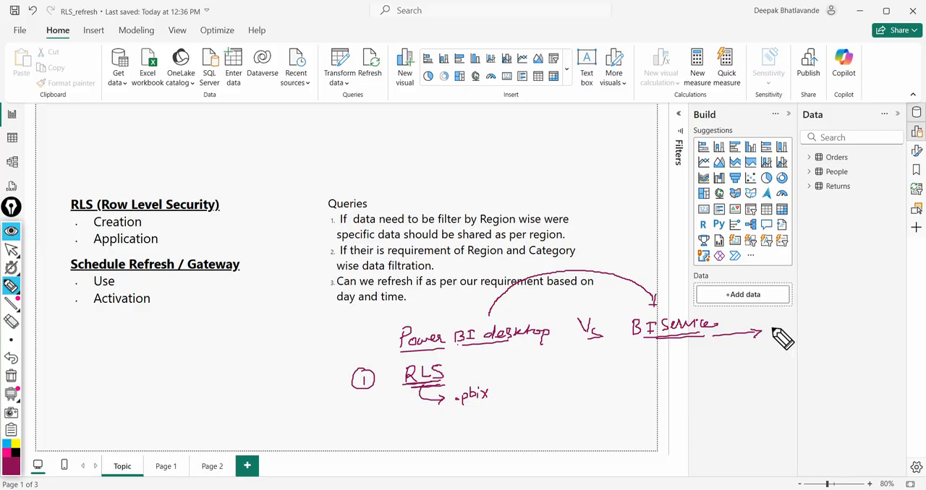
{"action": "mouse_move", "coordinate": [793, 323]}
{"action": "left_mouse_down"}
{"action": "mouse_move", "coordinate": [784, 332]}
{"action": "mouse_move", "coordinate": [826, 323]}
{"action": "mouse_move", "coordinate": [796, 339]}
{"action": "mouse_move", "coordinate": [839, 356]}
{"action": "mouse_move", "coordinate": [876, 347]}
{"action": "mouse_move", "coordinate": [877, 366]}
{"action": "mouse_move", "coordinate": [857, 353]}
{"action": "mouse_move", "coordinate": [903, 355]}
{"action": "mouse_move", "coordinate": [891, 354]}
{"action": "left_mouse_up"}
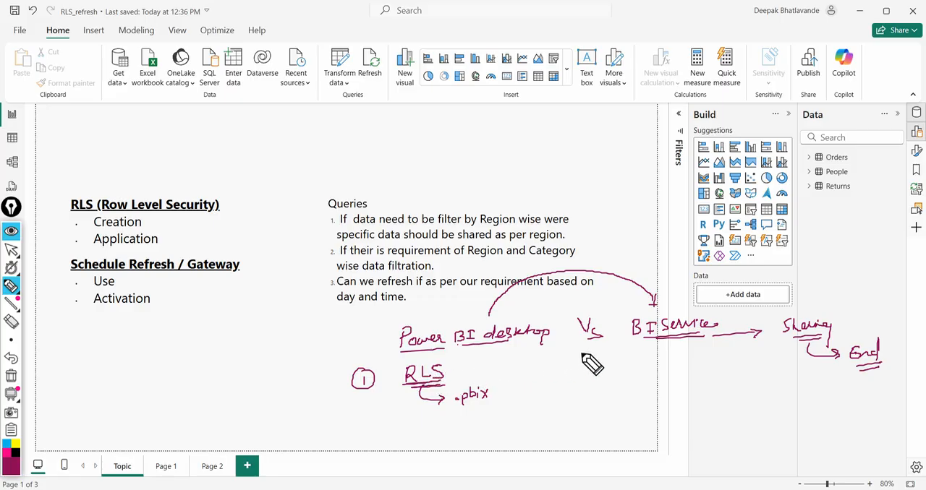
Step: Write "Applied" under BI Service, emphasise it and RLS with arrows, a circle and underlines, then erase all the ink
{"action": "left_click_drag", "start_coordinate": [653, 360], "coordinate": [702, 365]}
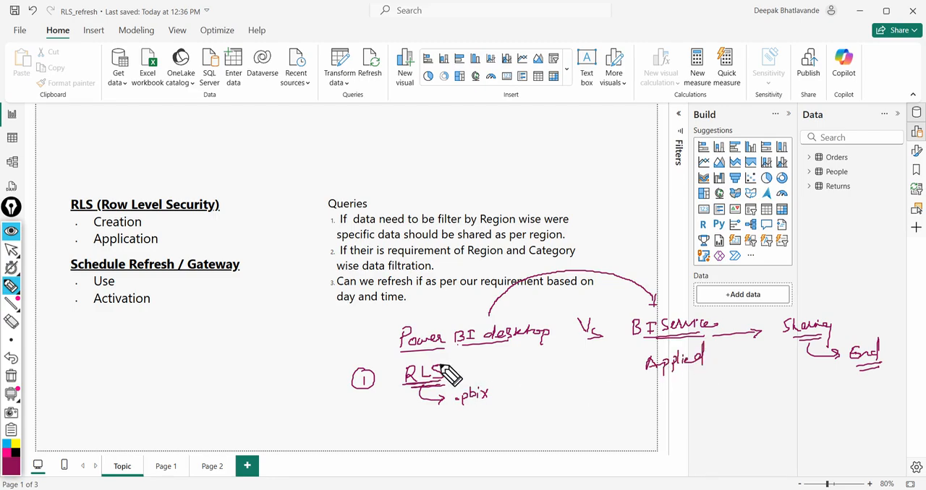
{"action": "mouse_move", "coordinate": [440, 371]}
{"action": "left_mouse_down"}
{"action": "mouse_move", "coordinate": [419, 369]}
{"action": "mouse_move", "coordinate": [428, 392]}
{"action": "mouse_move", "coordinate": [447, 369]}
{"action": "mouse_move", "coordinate": [480, 363]}
{"action": "mouse_move", "coordinate": [472, 370]}
{"action": "left_mouse_up"}
{"action": "left_click_drag", "start_coordinate": [471, 361], "coordinate": [483, 370]}
{"action": "mouse_move", "coordinate": [621, 344]}
{"action": "left_mouse_down"}
{"action": "mouse_move", "coordinate": [641, 369]}
{"action": "mouse_move", "coordinate": [702, 370]}
{"action": "left_mouse_up"}
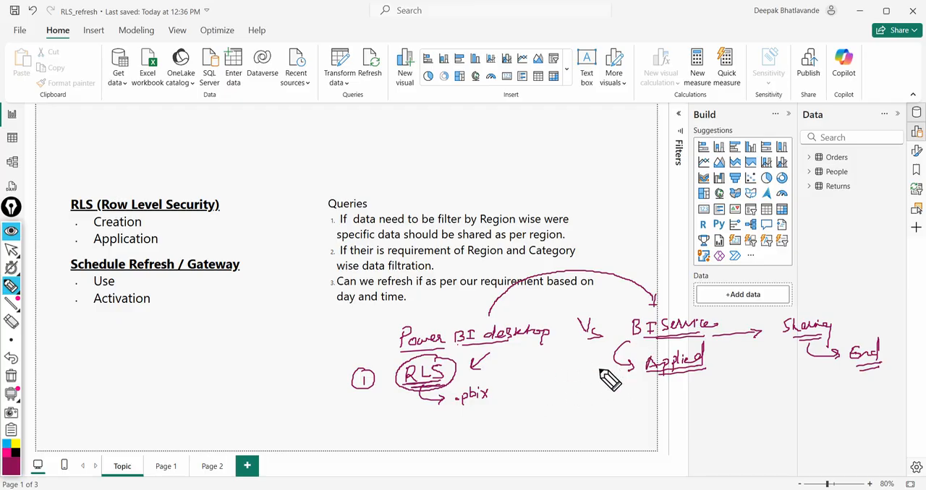
{"action": "left_click", "coordinate": [11, 375]}
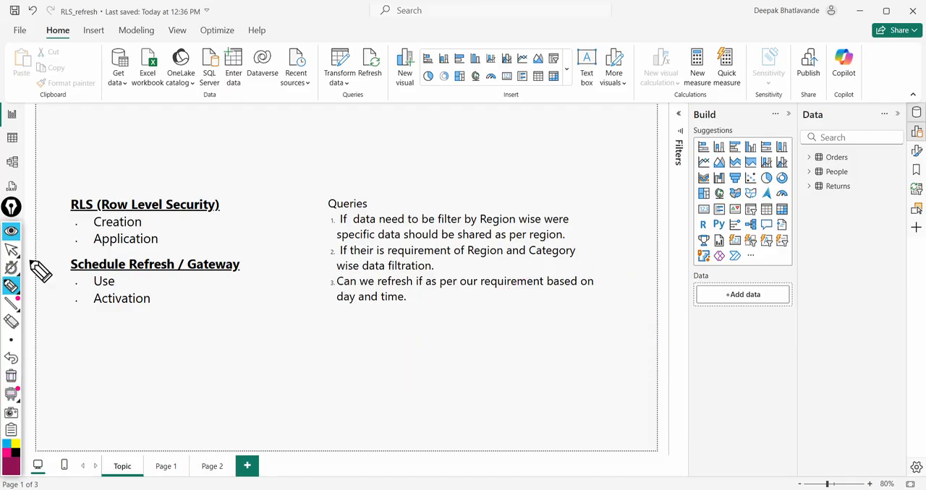
Step: Collapse the Epic Pen tools and open Page 1 of the report with the modeling commands shown
{"action": "left_click", "coordinate": [10, 231]}
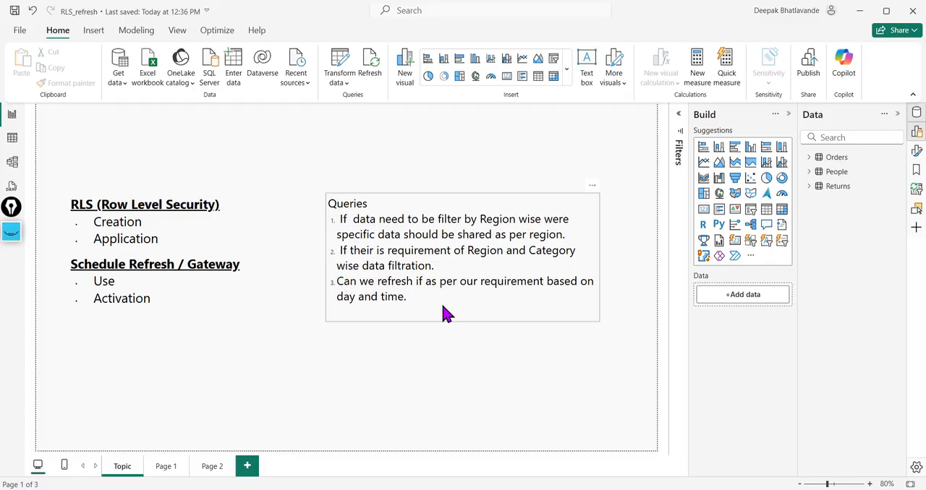
{"action": "left_click", "coordinate": [166, 468]}
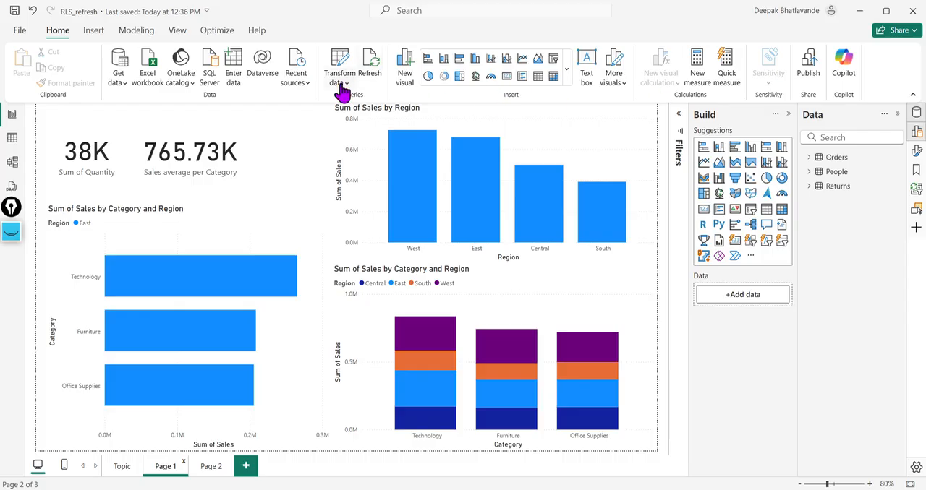
{"action": "left_click", "coordinate": [134, 31]}
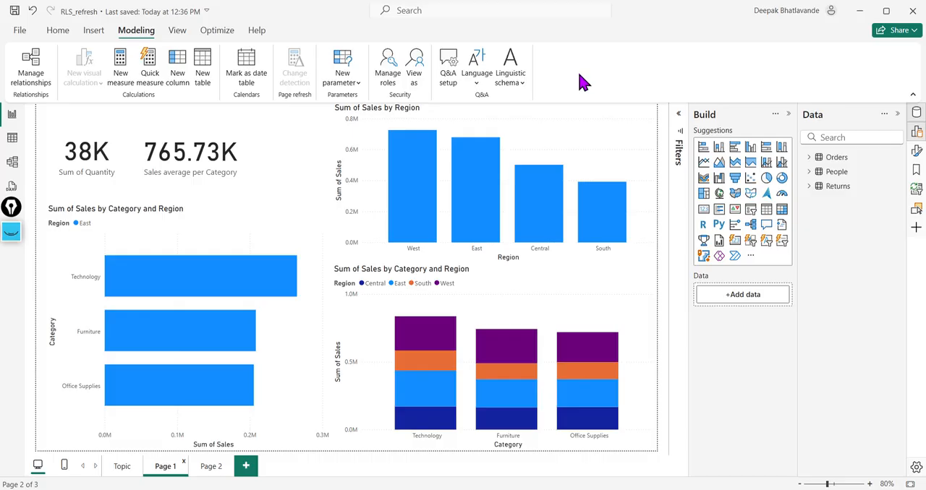
Step: Look through the Orders table data and the model's table relationships, and return to the Page 1 report
{"action": "left_click", "coordinate": [11, 138]}
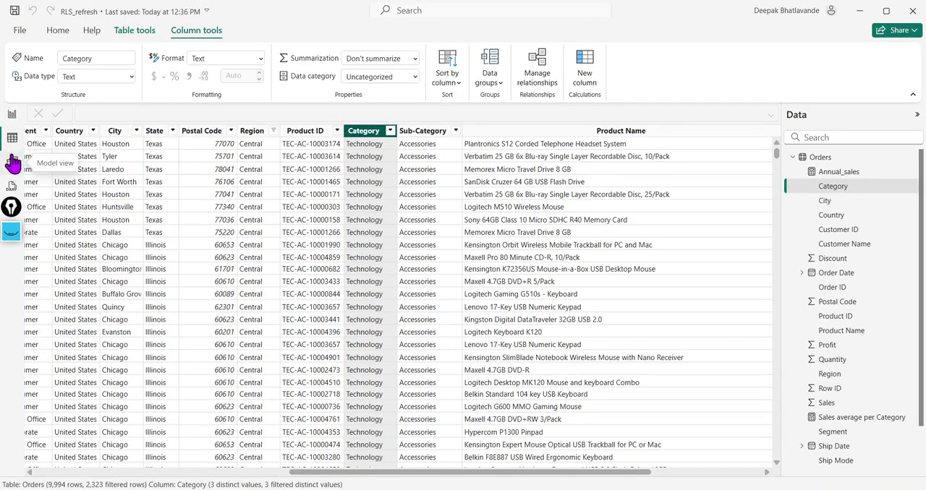
{"action": "left_click", "coordinate": [60, 34]}
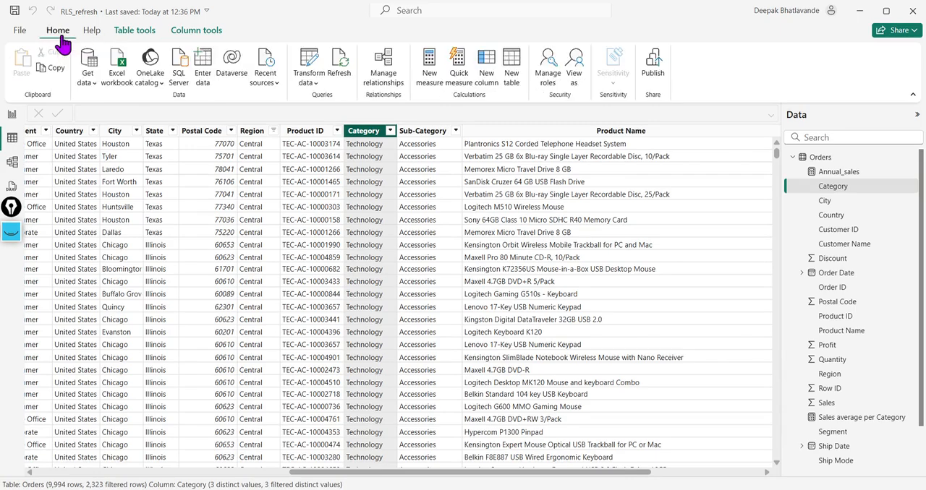
{"action": "left_click", "coordinate": [12, 186]}
{"action": "left_click", "coordinate": [12, 162]}
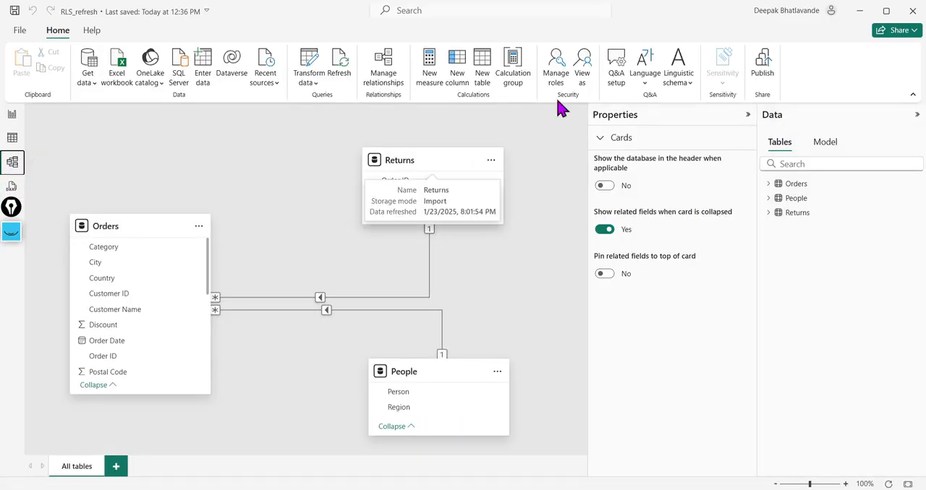
{"action": "left_click", "coordinate": [12, 114]}
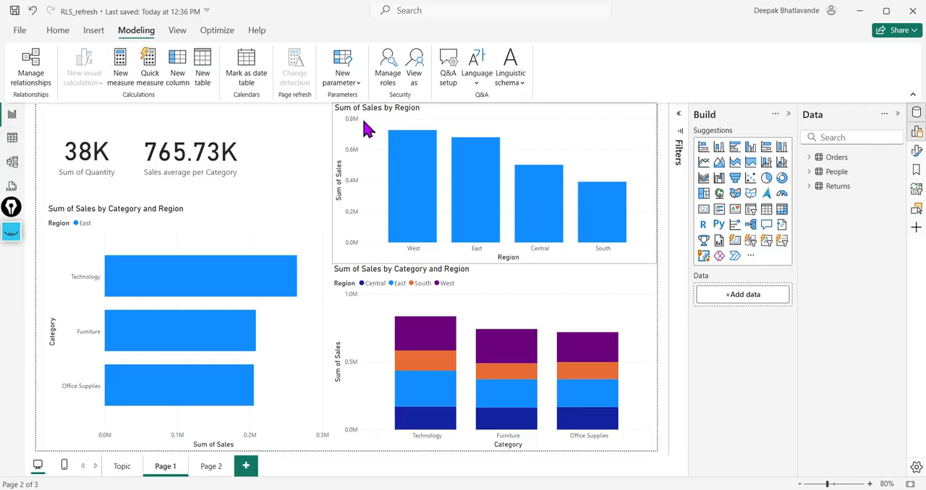
Step: From the Orders table view, delete the South_Corporate_Qty security role and create a new role named Region
{"action": "left_click", "coordinate": [12, 139]}
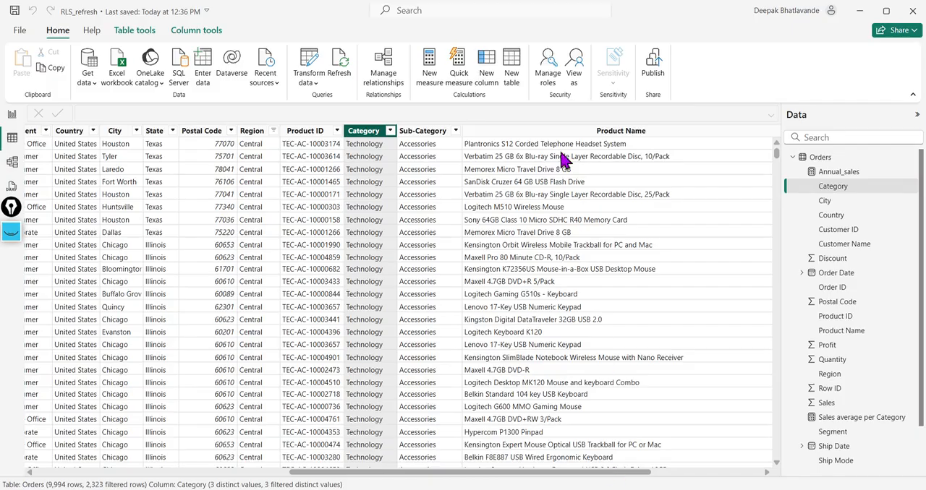
{"action": "left_click", "coordinate": [549, 84]}
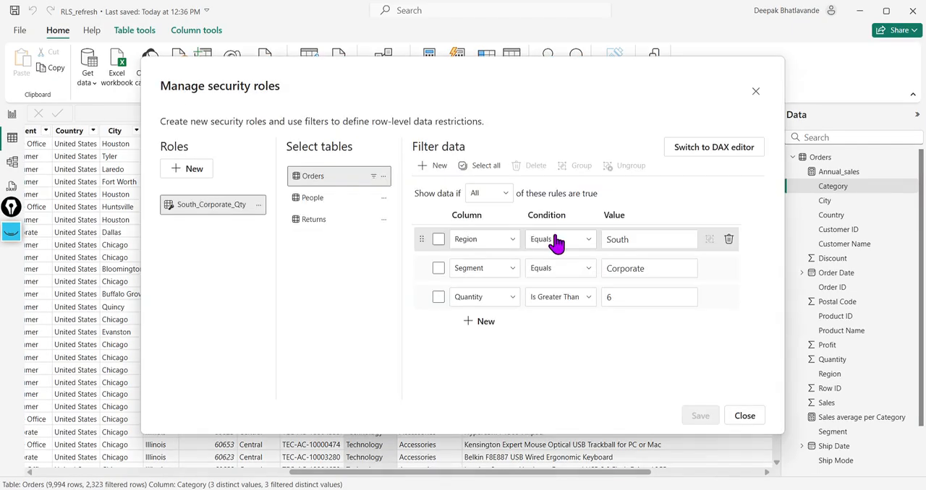
{"action": "left_click", "coordinate": [259, 209]}
{"action": "left_click", "coordinate": [282, 261]}
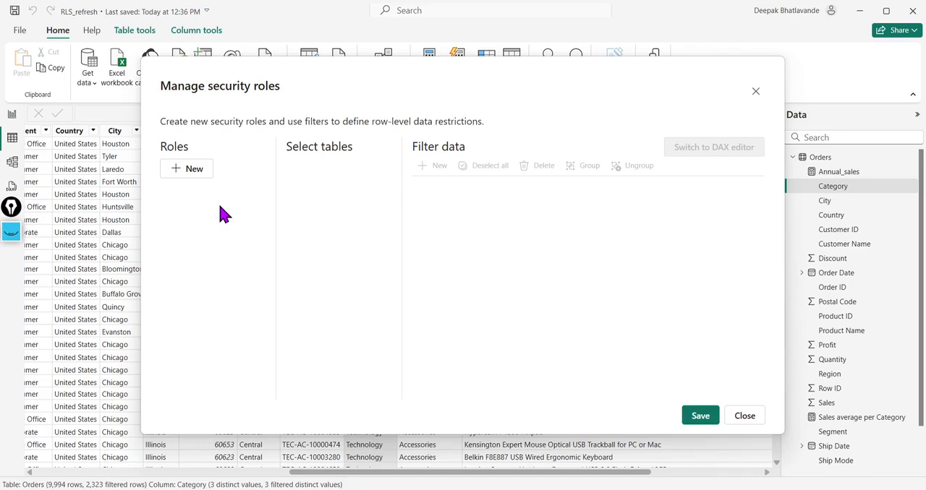
{"action": "left_click", "coordinate": [194, 170]}
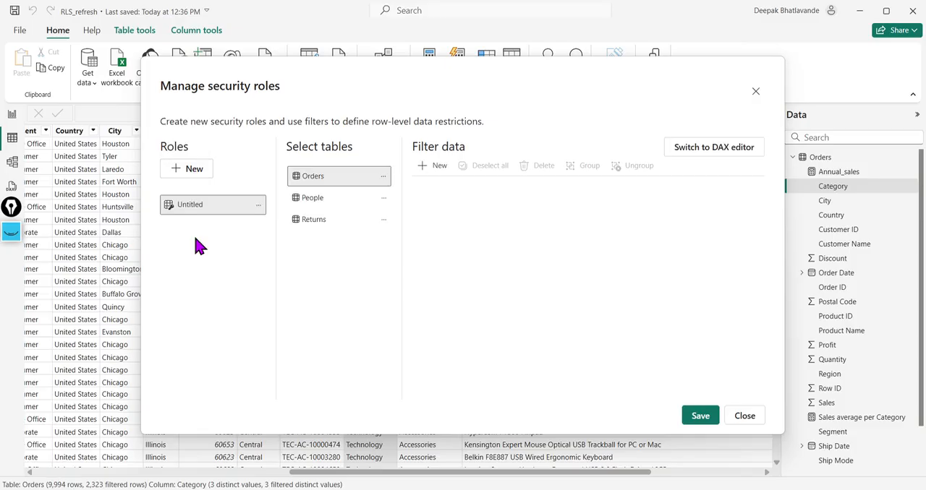
{"action": "left_click", "coordinate": [207, 210]}
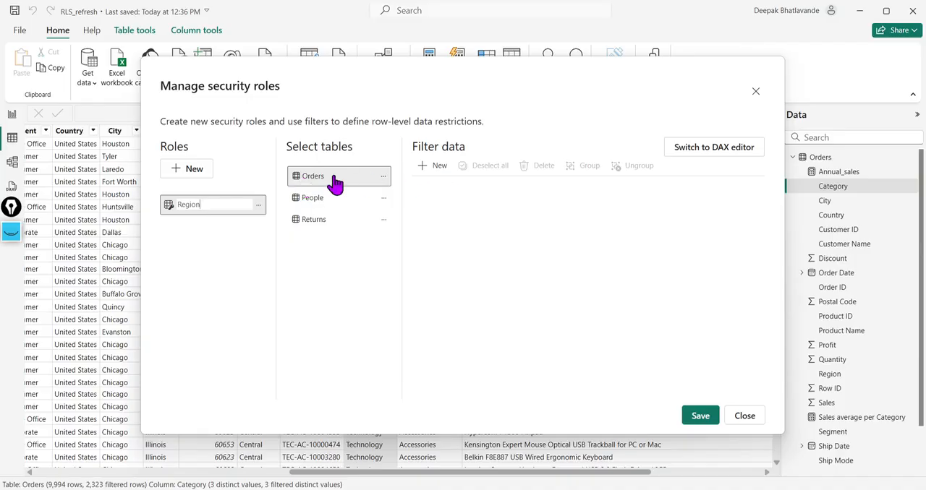
Step: Add an Orders rule to the Region role where Region equals East, save it and close the role manager
{"action": "left_click", "coordinate": [428, 177]}
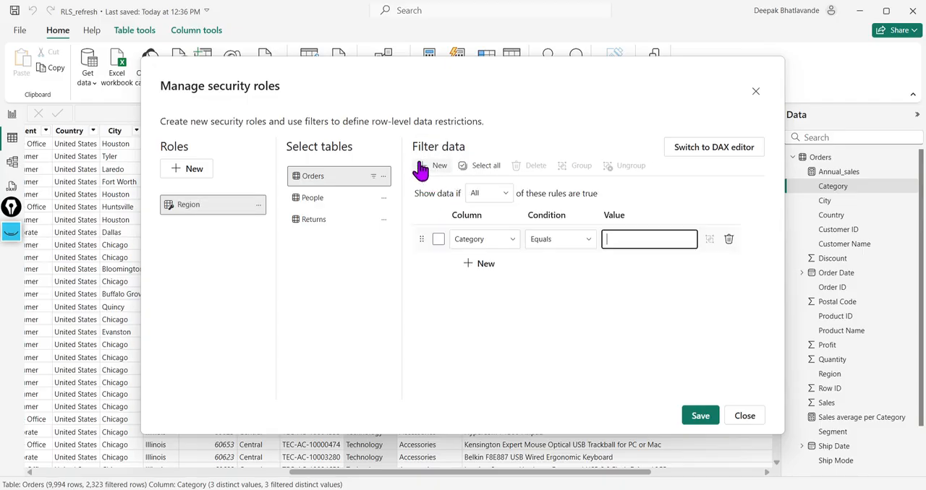
{"action": "left_click", "coordinate": [513, 241]}
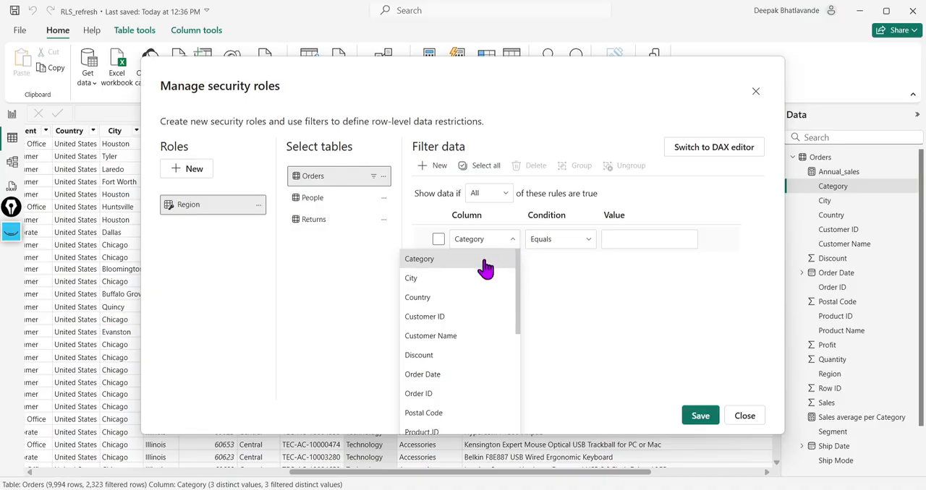
{"action": "left_click_drag", "start_coordinate": [518, 284], "coordinate": [520, 421]}
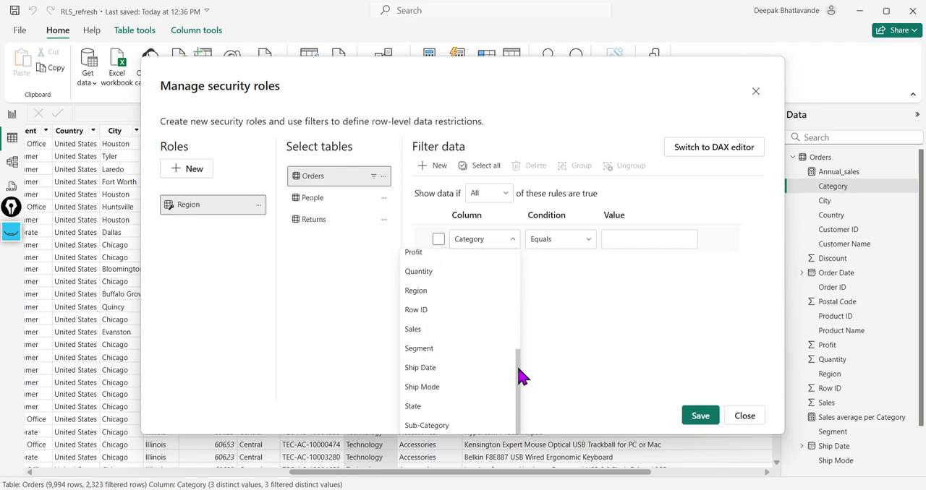
{"action": "left_click_drag", "start_coordinate": [522, 376], "coordinate": [521, 265]}
{"action": "scroll", "coordinate": [455, 397], "scroll_direction": "down", "scroll_amount": 3}
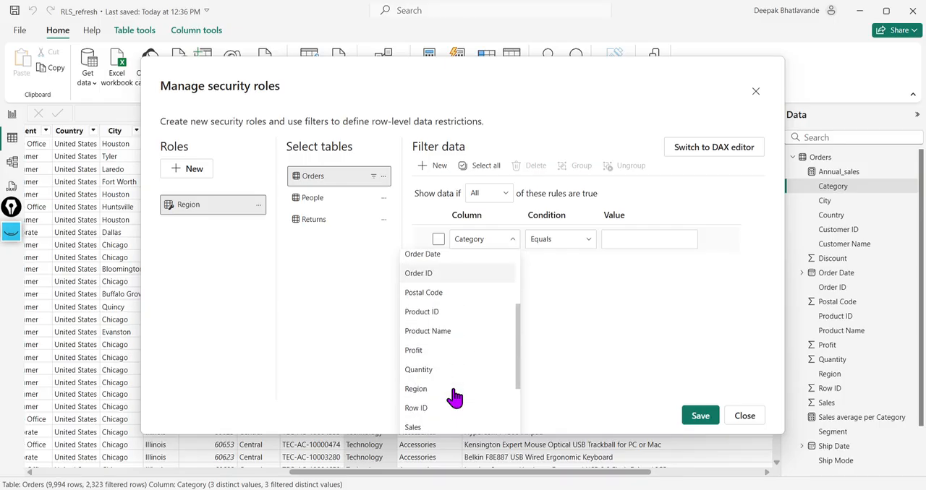
{"action": "scroll", "coordinate": [471, 384], "scroll_direction": "down", "scroll_amount": 3}
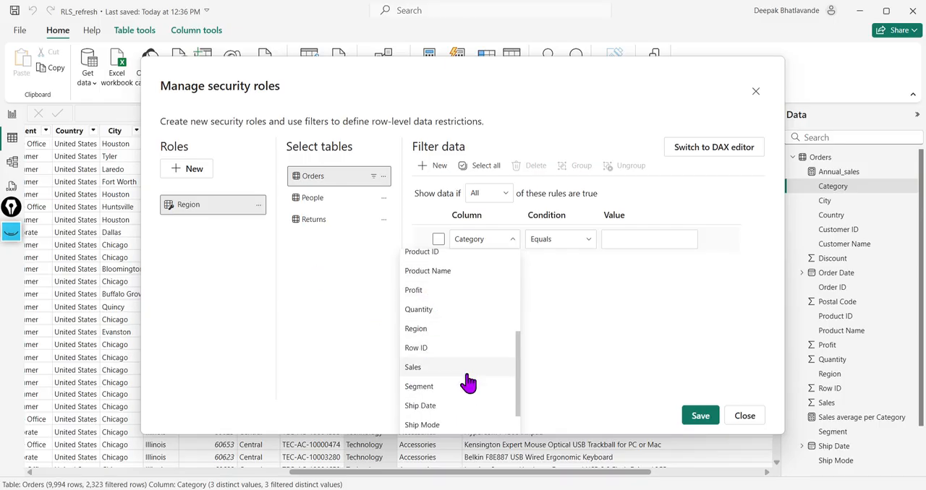
{"action": "left_click", "coordinate": [442, 331]}
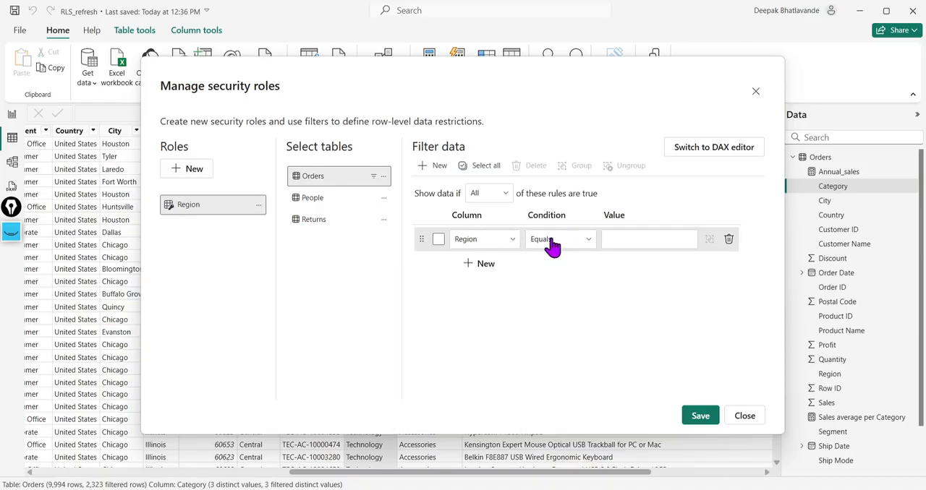
{"action": "left_click", "coordinate": [624, 239]}
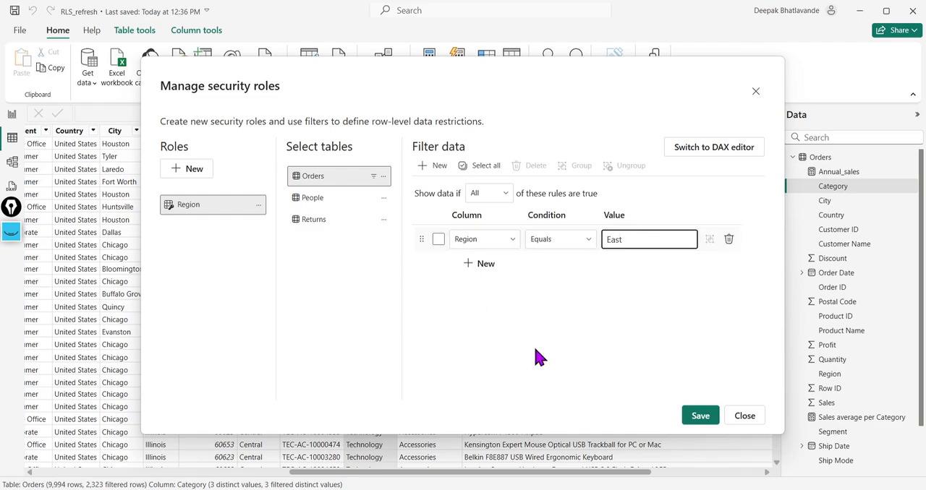
{"action": "left_click", "coordinate": [699, 418]}
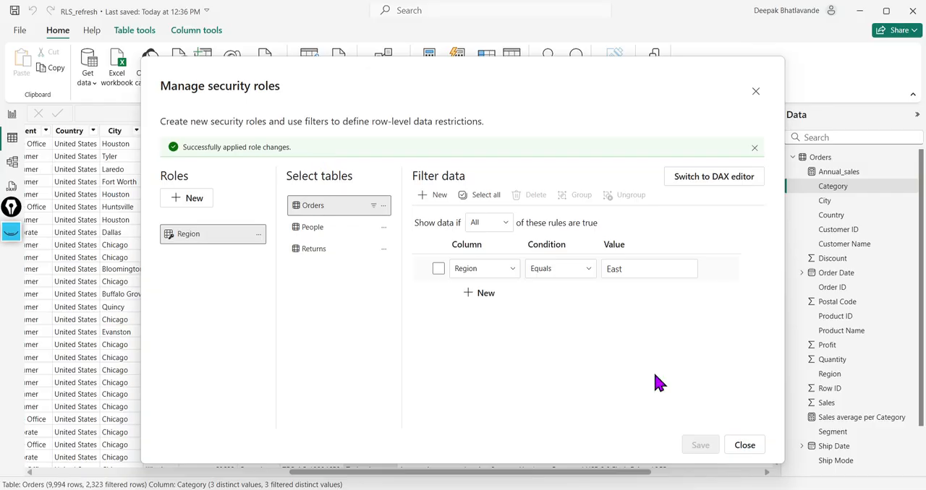
{"action": "left_click", "coordinate": [757, 94]}
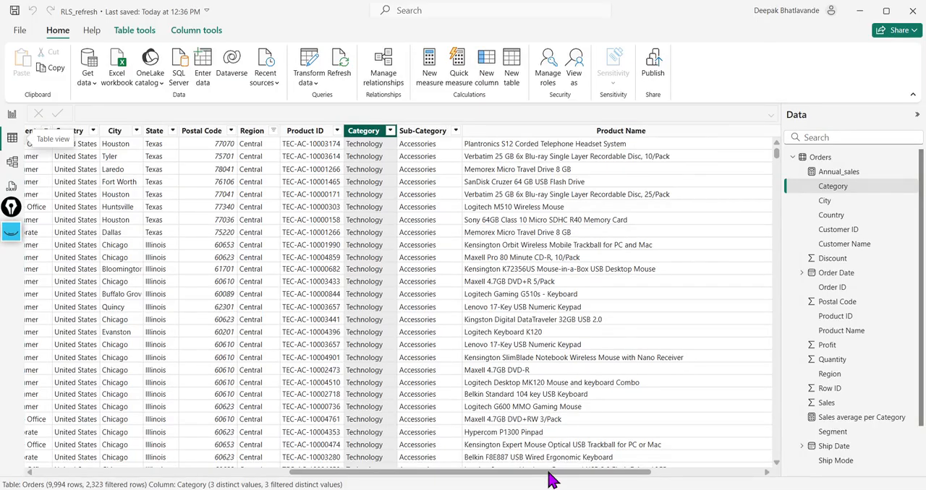
Step: Clear all filters on the Orders table and check which values the Region column offers
{"action": "left_click_drag", "start_coordinate": [549, 478], "coordinate": [456, 483]}
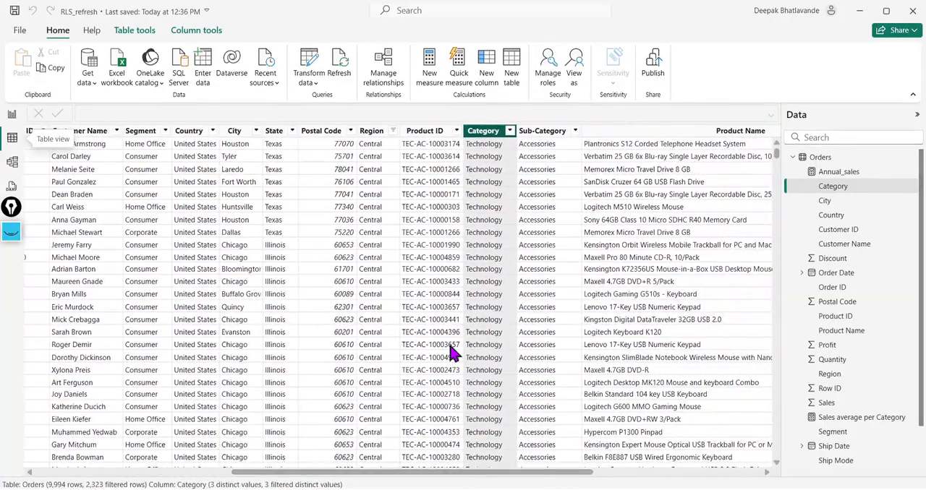
{"action": "left_click", "coordinate": [393, 131]}
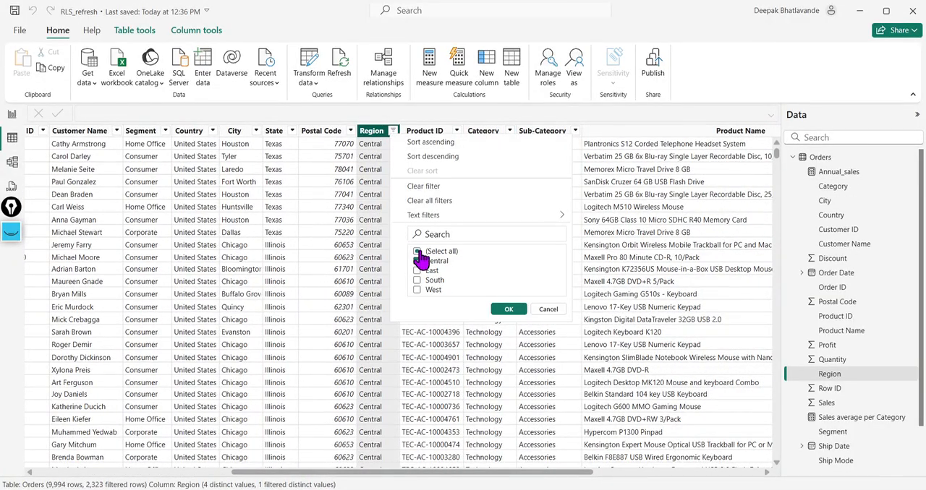
{"action": "left_click", "coordinate": [429, 200]}
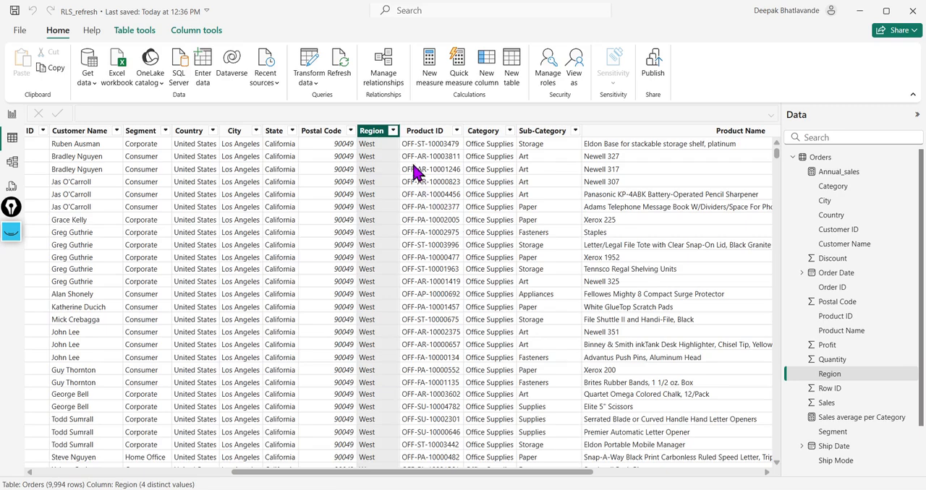
{"action": "left_click", "coordinate": [393, 131]}
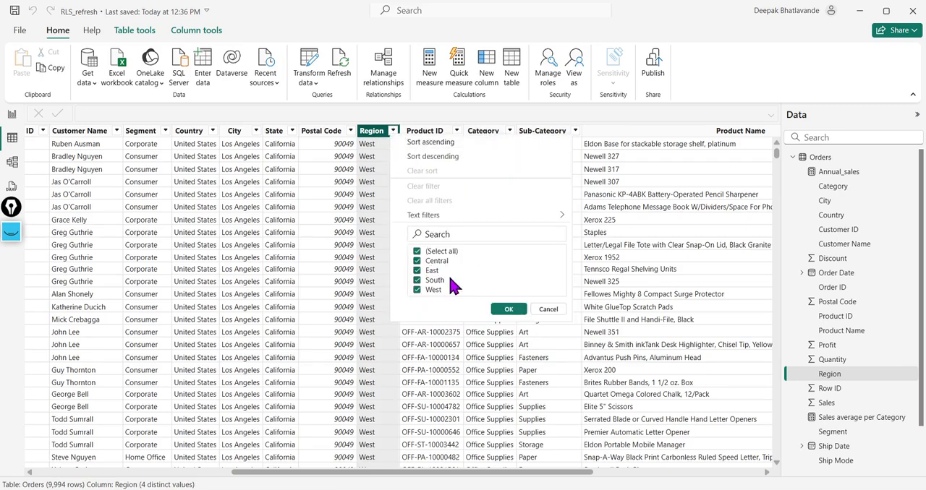
{"action": "left_click", "coordinate": [539, 311]}
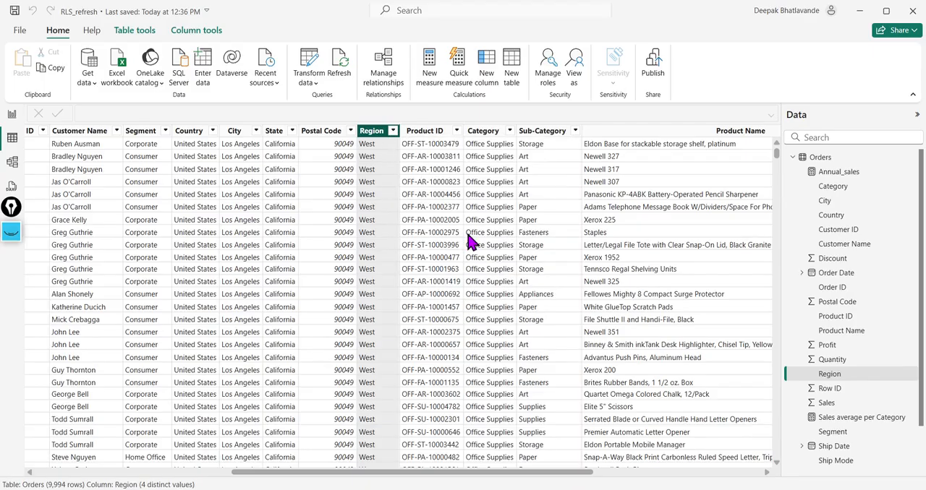
Step: View the Orders table as the Region role and check the Region column's filter values
{"action": "left_click", "coordinate": [575, 80]}
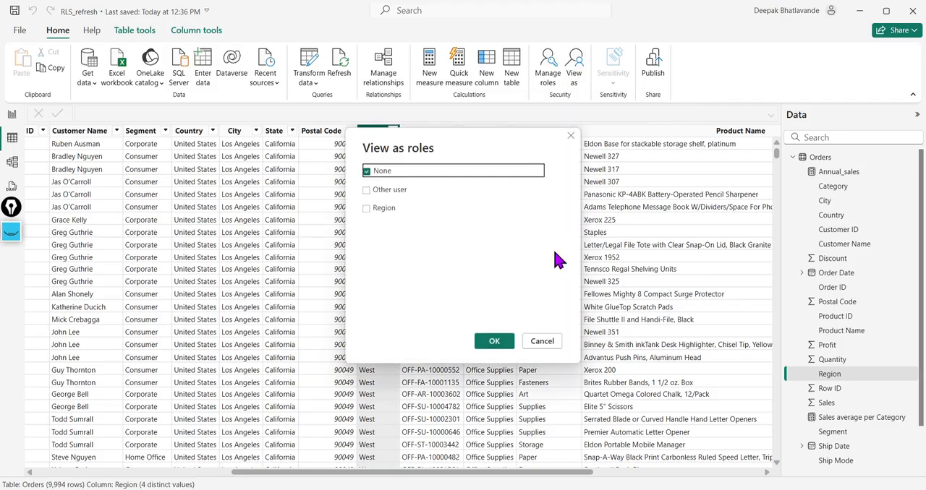
{"action": "left_click", "coordinate": [367, 210]}
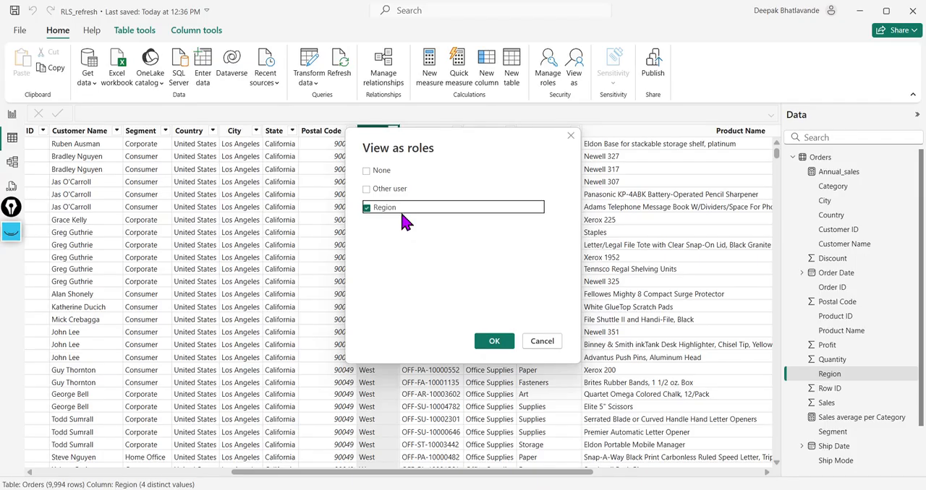
{"action": "left_click", "coordinate": [497, 344]}
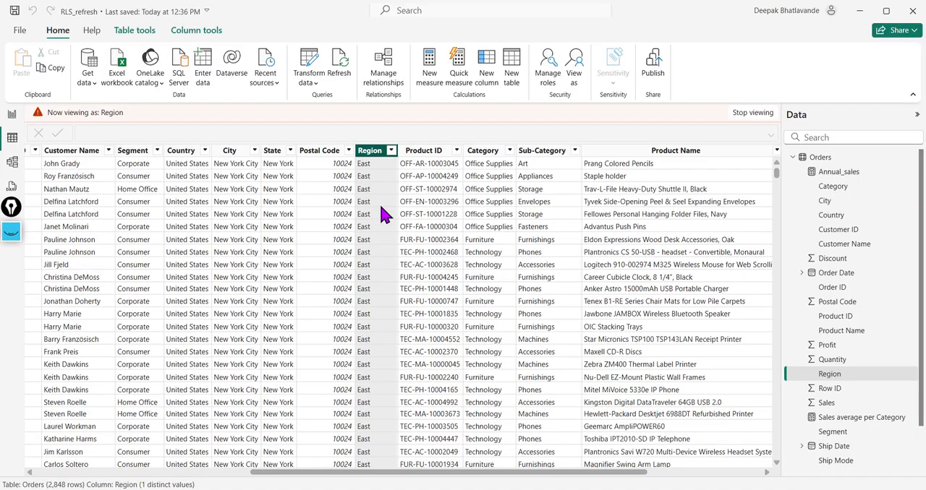
{"action": "left_click", "coordinate": [390, 151]}
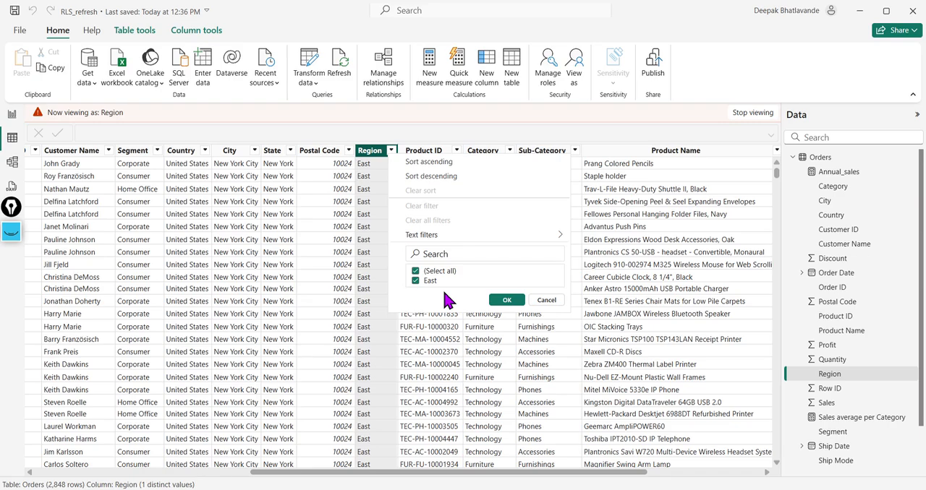
{"action": "left_click", "coordinate": [510, 302]}
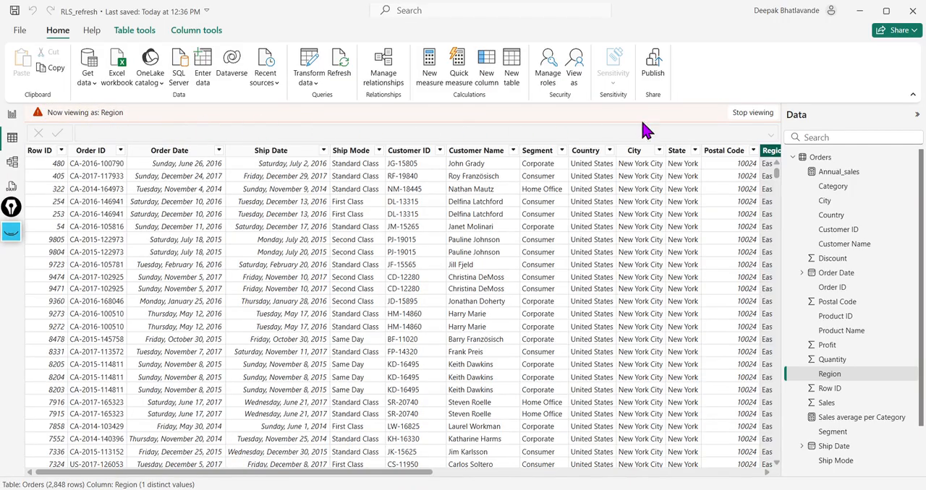
Step: Examine the sales by category and region charts on Page 1 under the Region role
{"action": "left_click", "coordinate": [12, 116]}
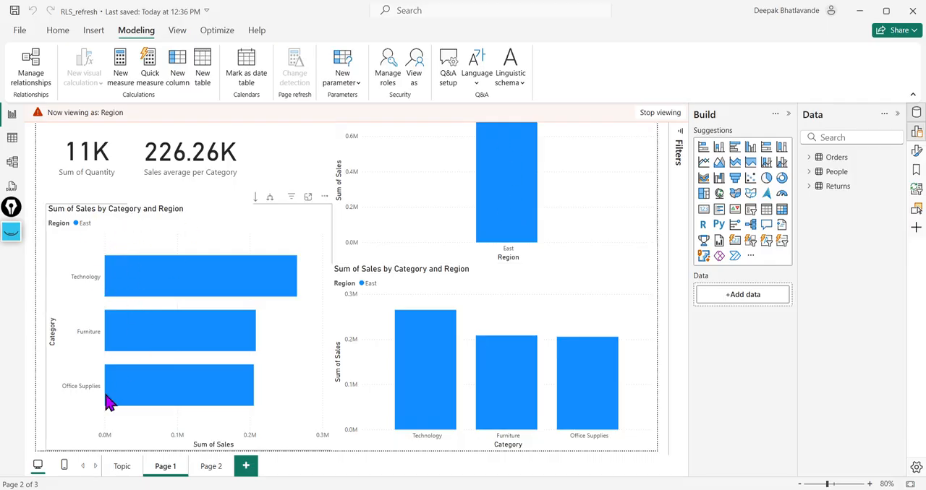
{"action": "mouse_move", "coordinate": [227, 303]}
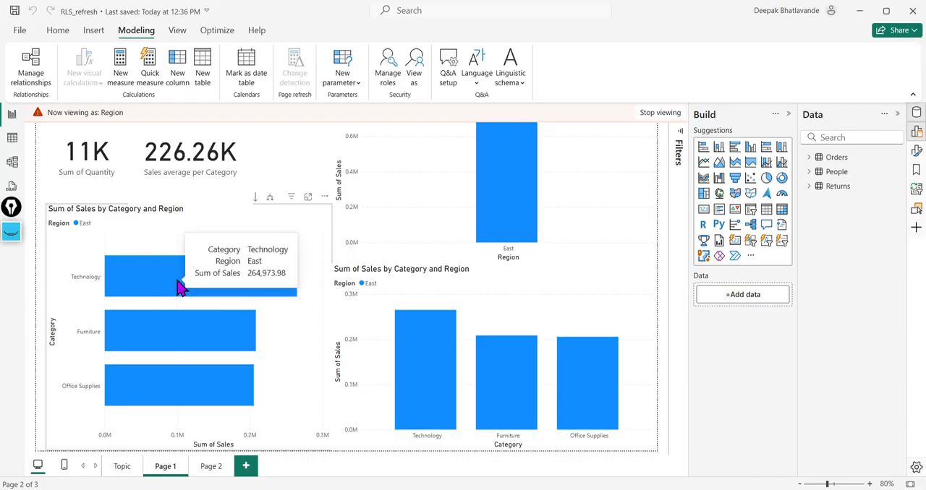
{"action": "mouse_move", "coordinate": [202, 391]}
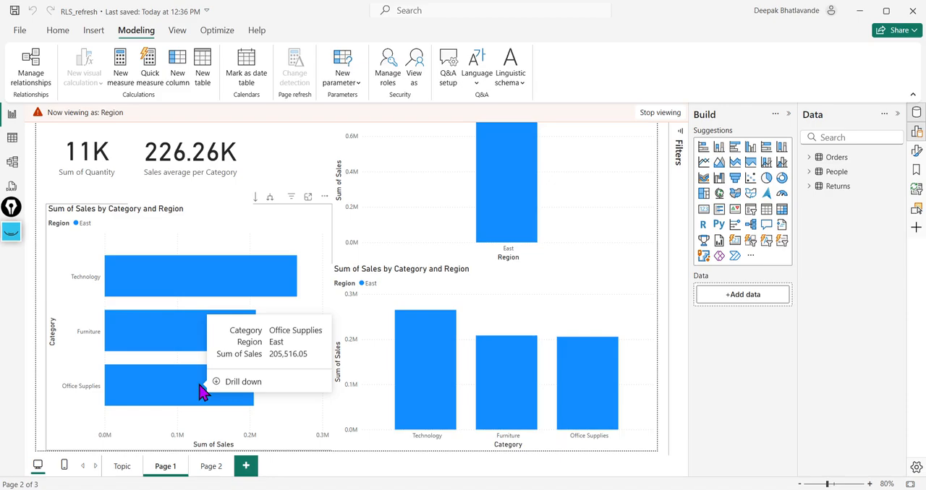
{"action": "mouse_move", "coordinate": [493, 370]}
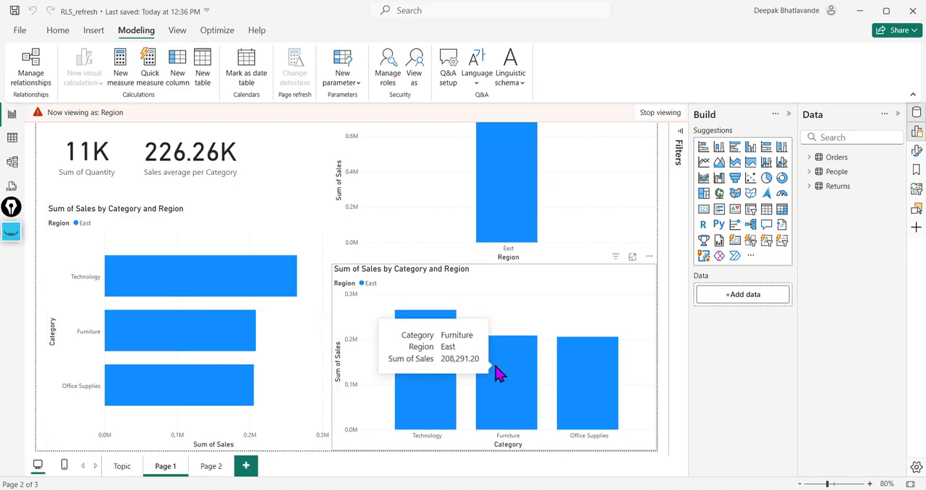
Step: Stop viewing the report as the Region role and slightly reduce the height of the Sales average per Category card
{"action": "mouse_move", "coordinate": [604, 376]}
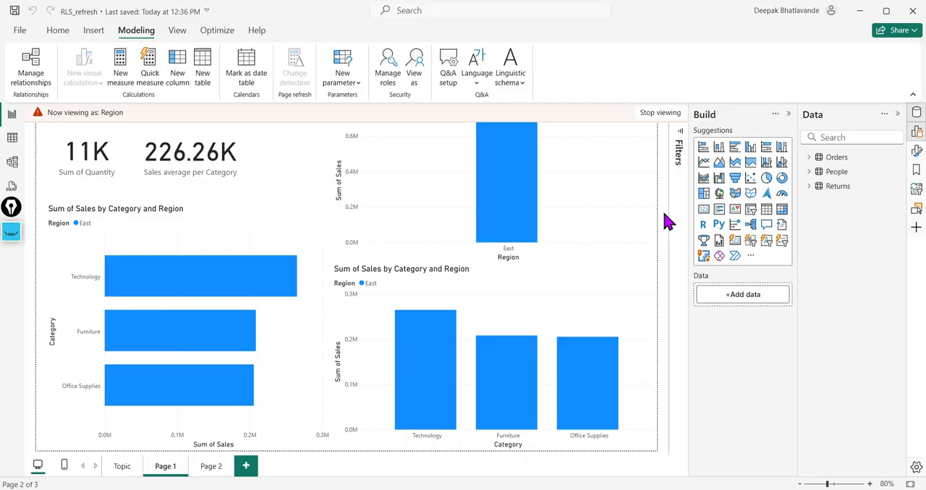
{"action": "left_click", "coordinate": [661, 114]}
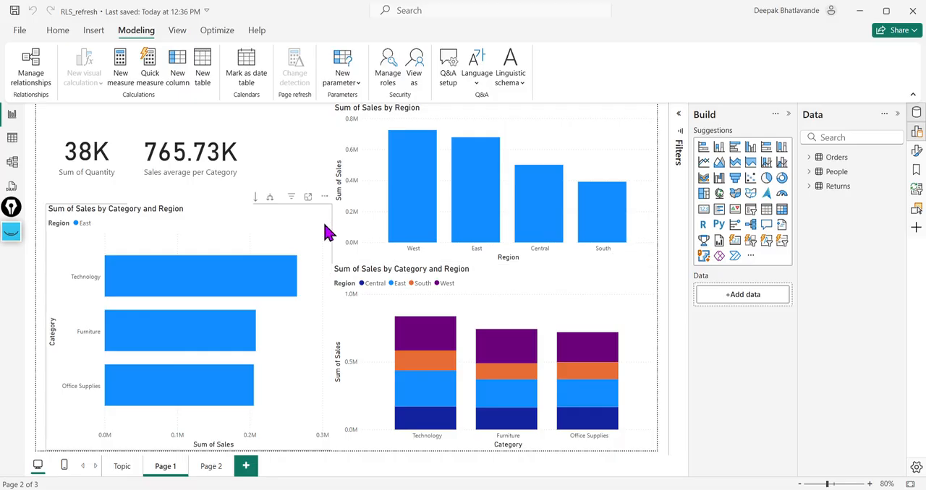
{"action": "left_click", "coordinate": [220, 190]}
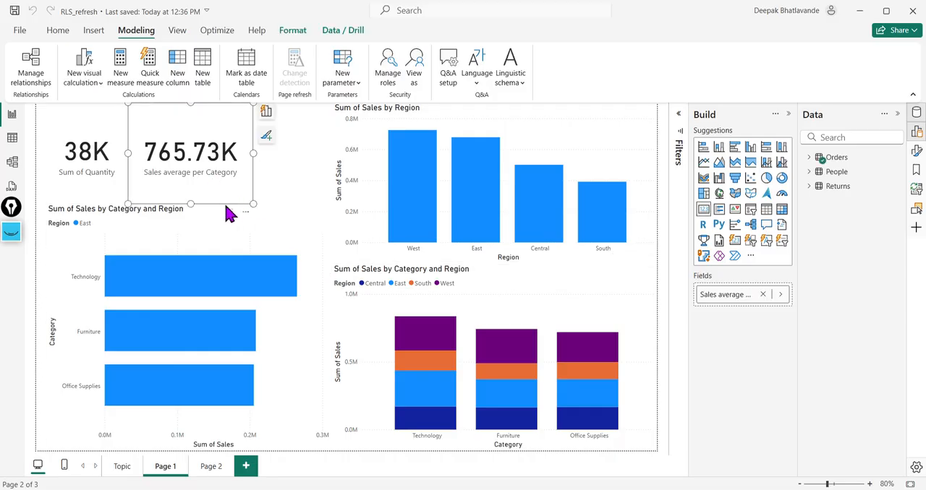
{"action": "left_click_drag", "start_coordinate": [191, 203], "coordinate": [191, 197]}
{"action": "left_click", "coordinate": [290, 191]}
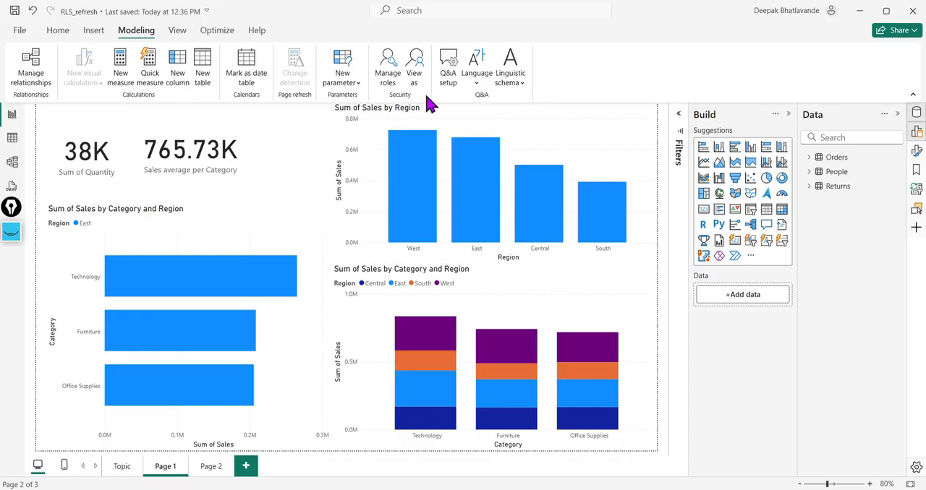
Step: Rename the Region security role as East_Technology
{"action": "left_click", "coordinate": [381, 80]}
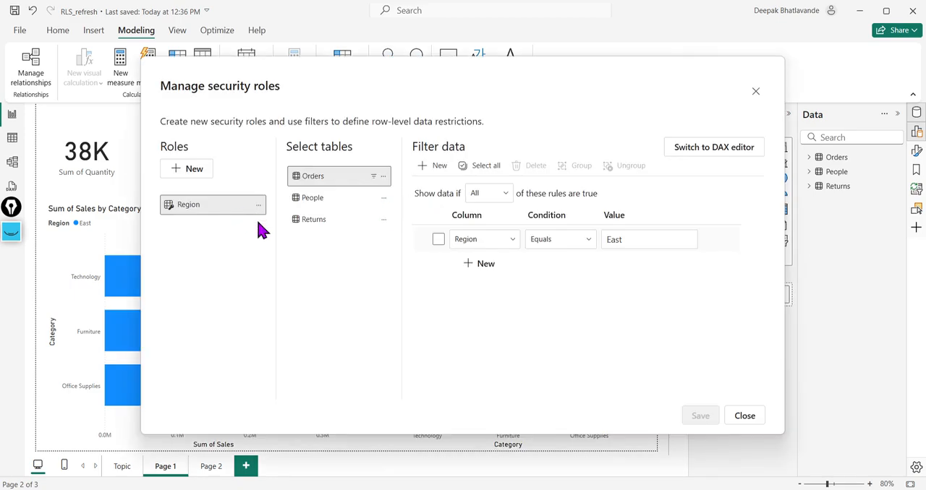
{"action": "double_click", "coordinate": [204, 205]}
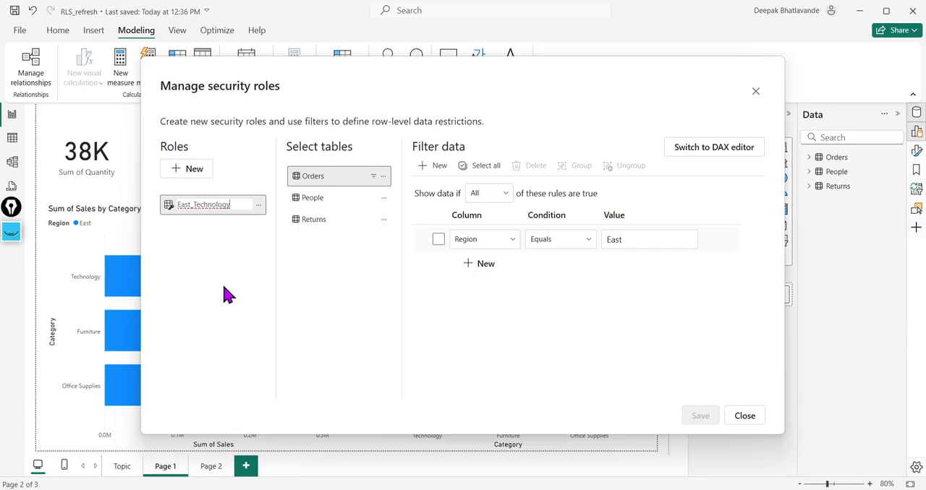
{"action": "left_click", "coordinate": [210, 246]}
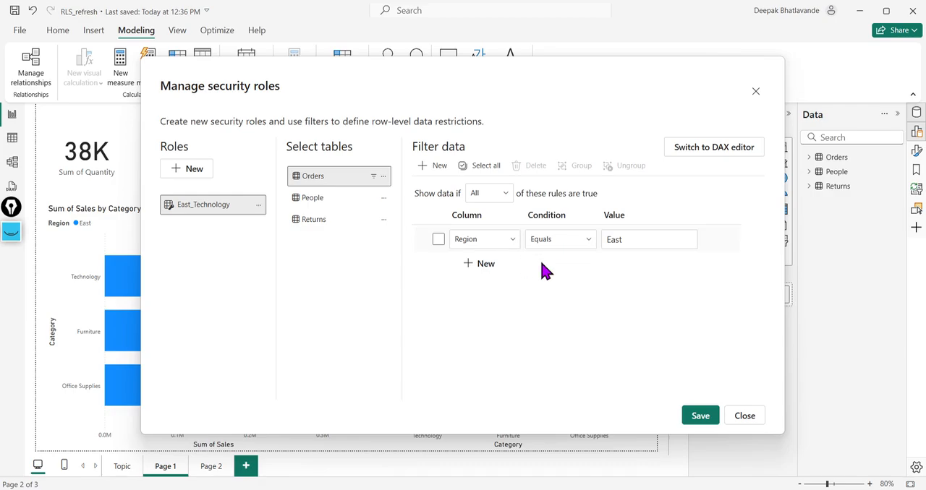
Step: Add an Orders rule to the East_Technology role where Category equals Technology, save it and close the role manager
{"action": "left_click", "coordinate": [469, 267]}
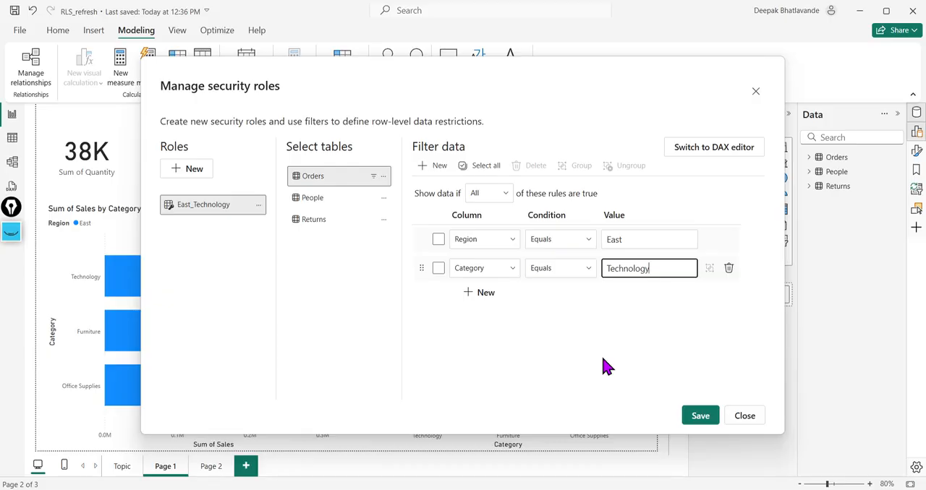
{"action": "left_click", "coordinate": [700, 417]}
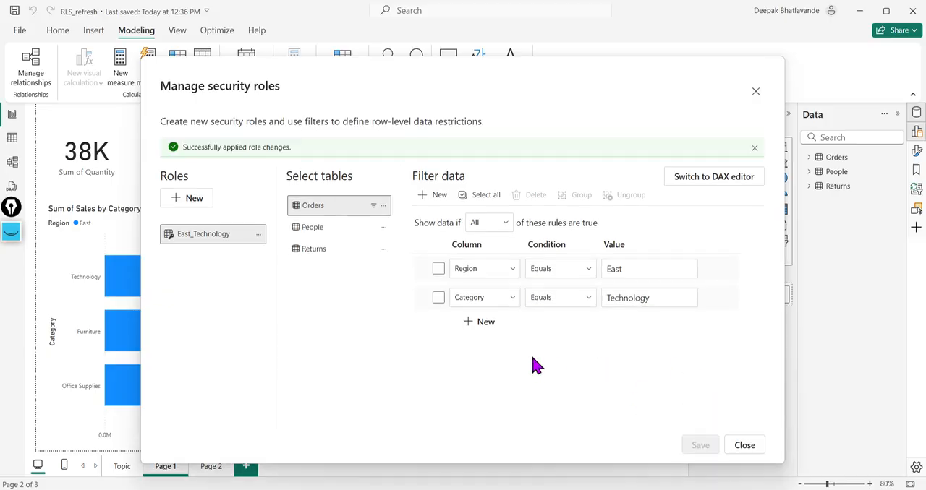
{"action": "left_click", "coordinate": [756, 94]}
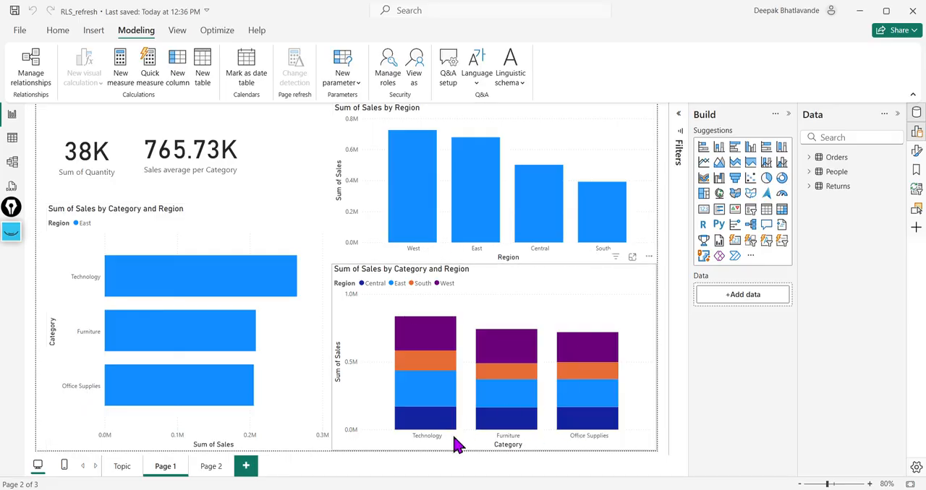
Step: View Page 1 of the report as the East_Technology role
{"action": "left_click", "coordinate": [416, 85]}
{"action": "left_click", "coordinate": [367, 208]}
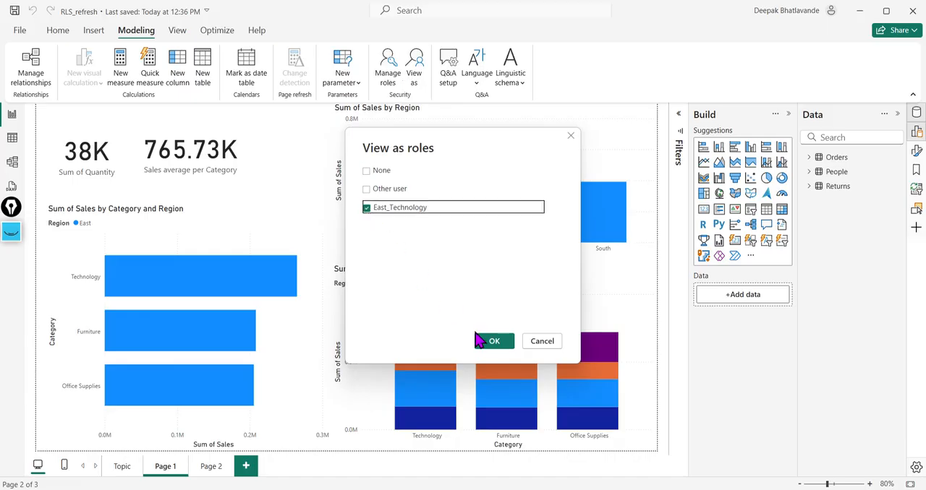
{"action": "left_click", "coordinate": [479, 341]}
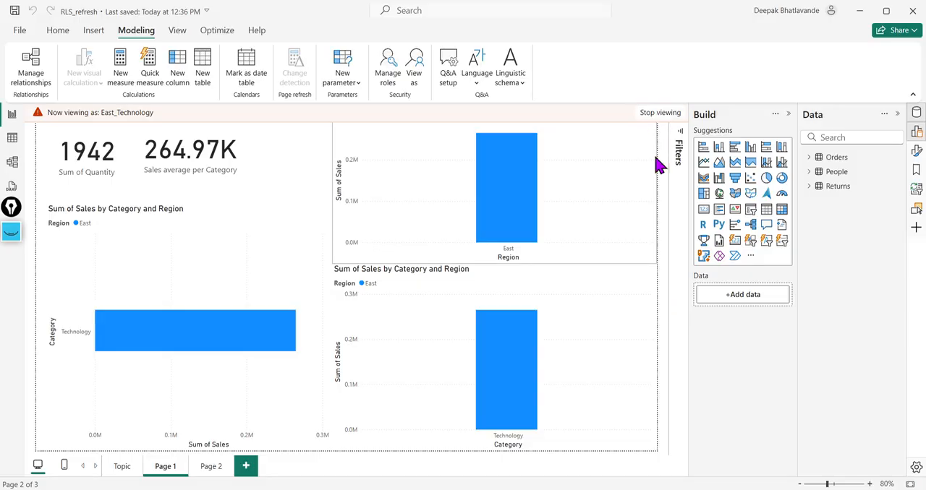
Step: Save the RLS_refresh report and stop viewing it as the East_Technology role
{"action": "left_click", "coordinate": [22, 31]}
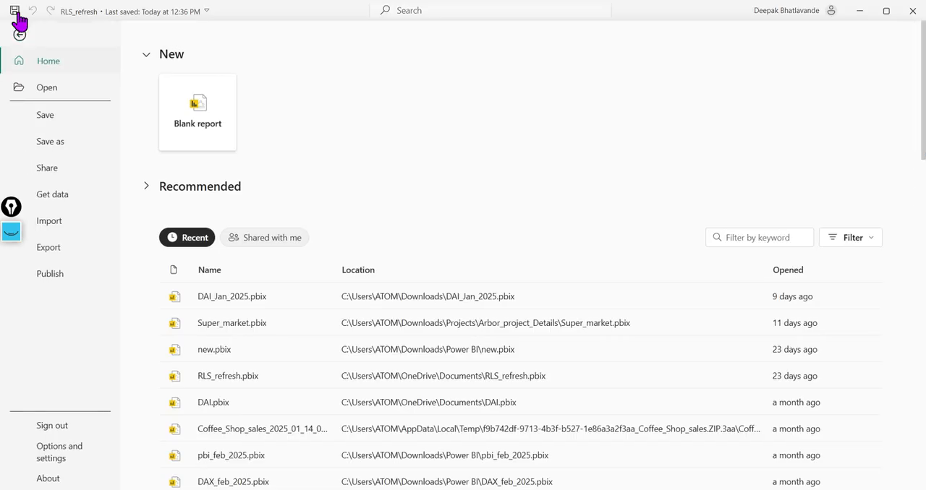
{"action": "left_click", "coordinate": [16, 11]}
{"action": "left_click", "coordinate": [19, 36]}
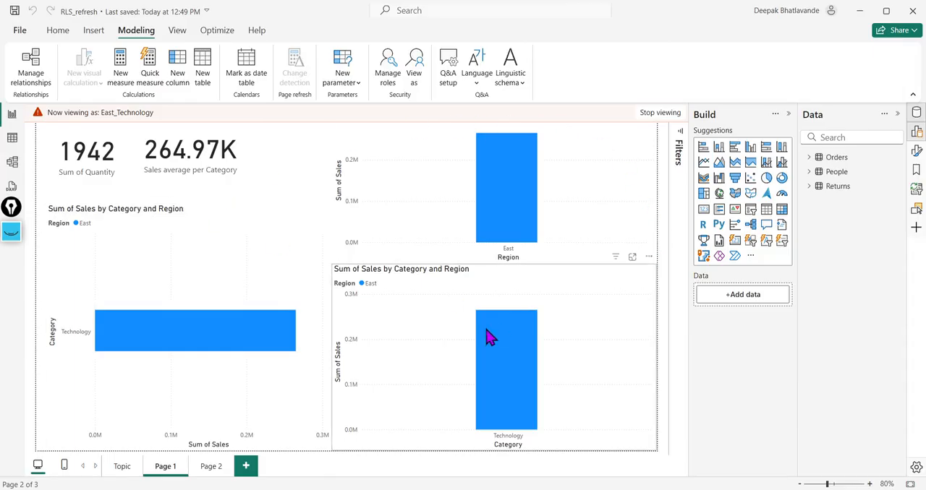
{"action": "left_click", "coordinate": [660, 113]}
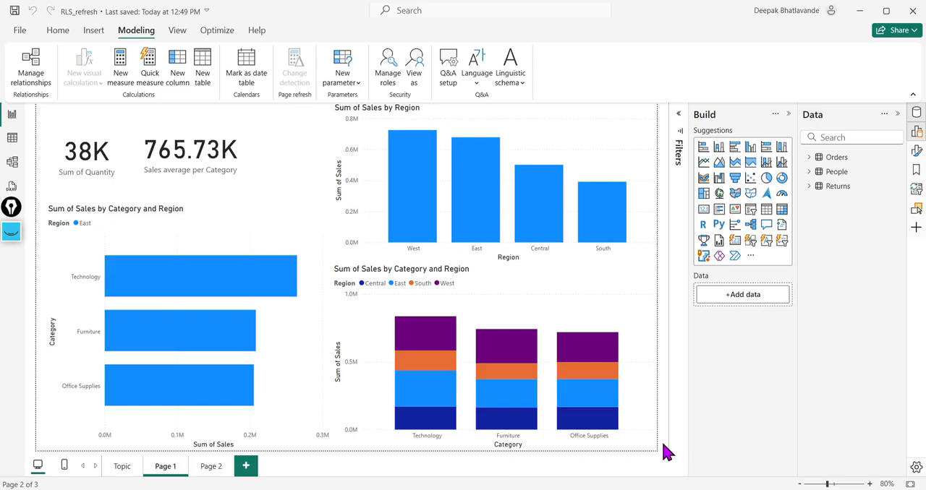
Step: Publish the report to My workspace, replacing the existing RLS_refresh dataset, and dismiss the publishing dialog
{"action": "left_click", "coordinate": [60, 33]}
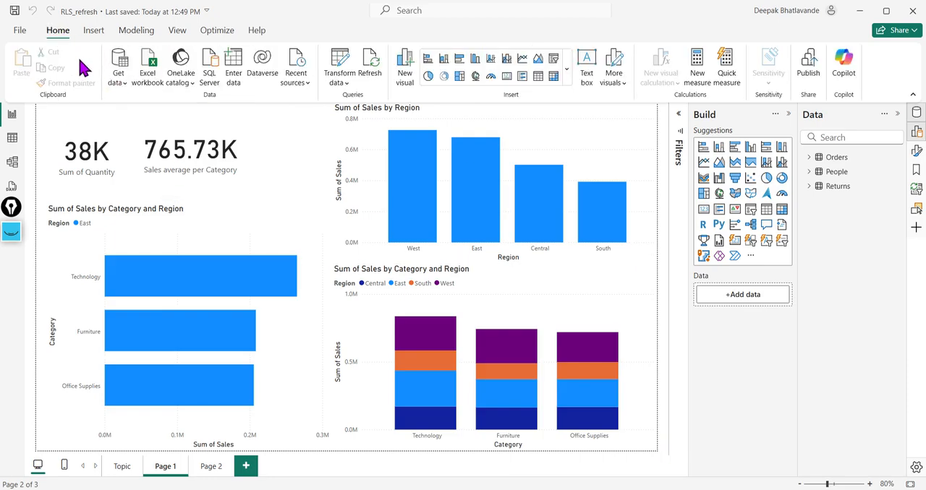
{"action": "left_click", "coordinate": [809, 77]}
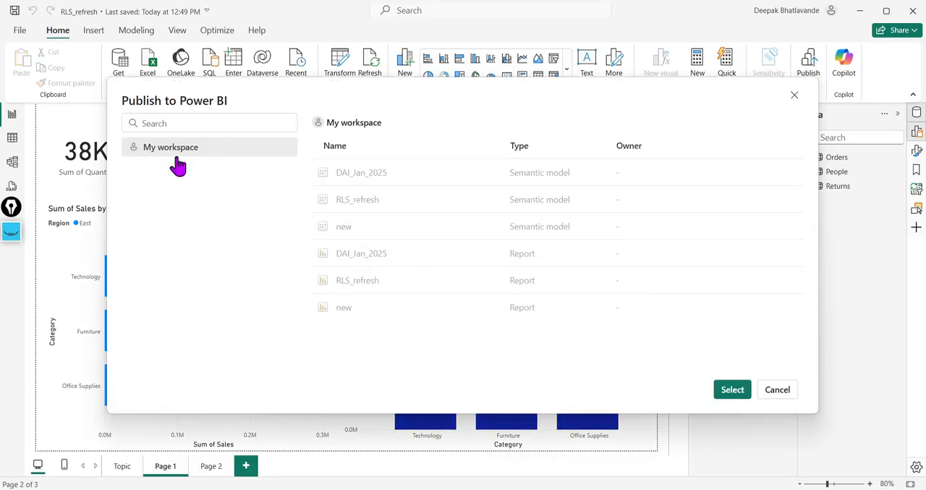
{"action": "left_click", "coordinate": [732, 391]}
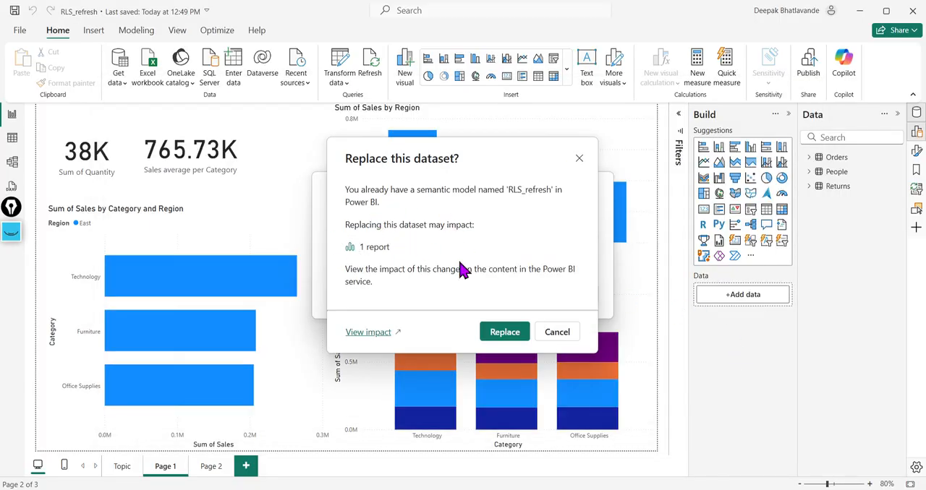
{"action": "left_click", "coordinate": [504, 334]}
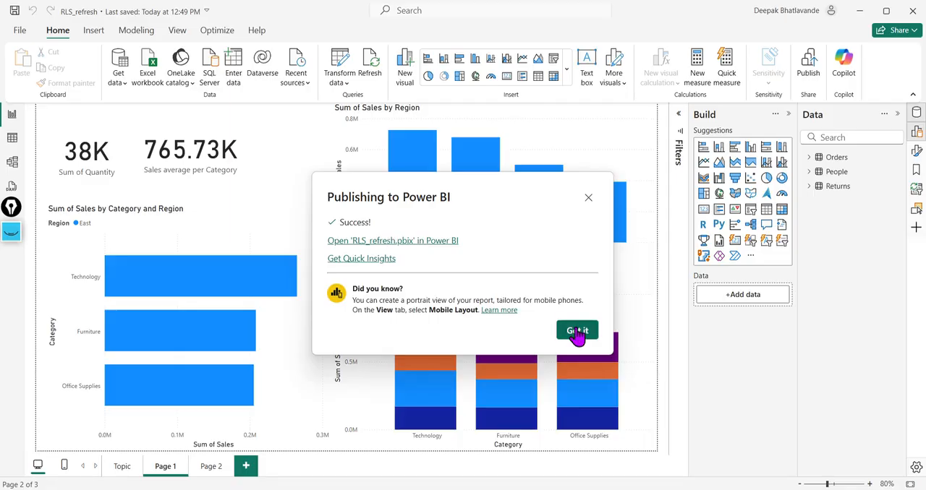
{"action": "left_click", "coordinate": [576, 332]}
Step: Switch to the Power BI service in the browser and open the RLS_refresh report from My workspace
{"action": "left_click", "coordinate": [205, 489]}
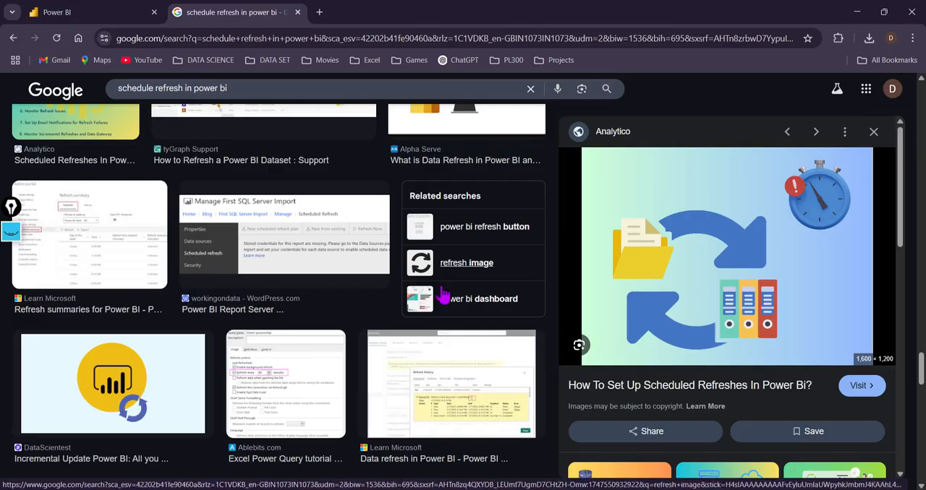
{"action": "left_click", "coordinate": [57, 14]}
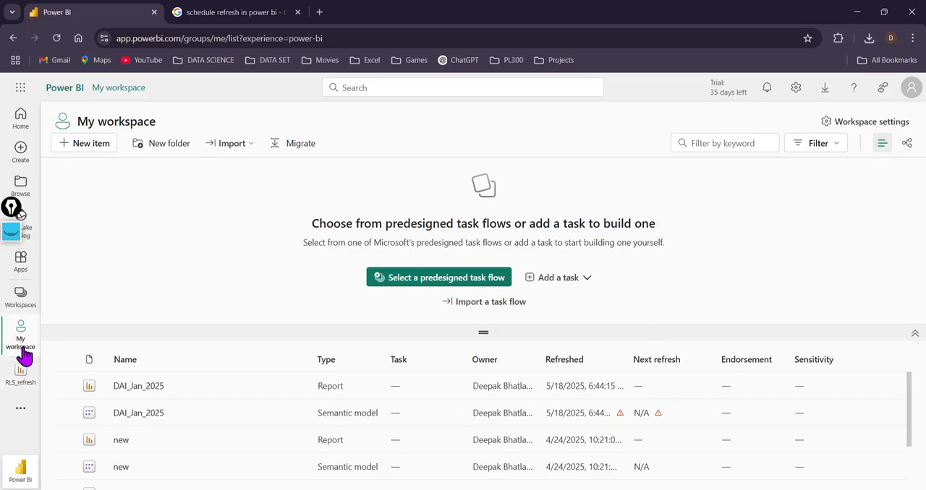
{"action": "scroll", "coordinate": [221, 432], "scroll_direction": "down", "scroll_amount": 2}
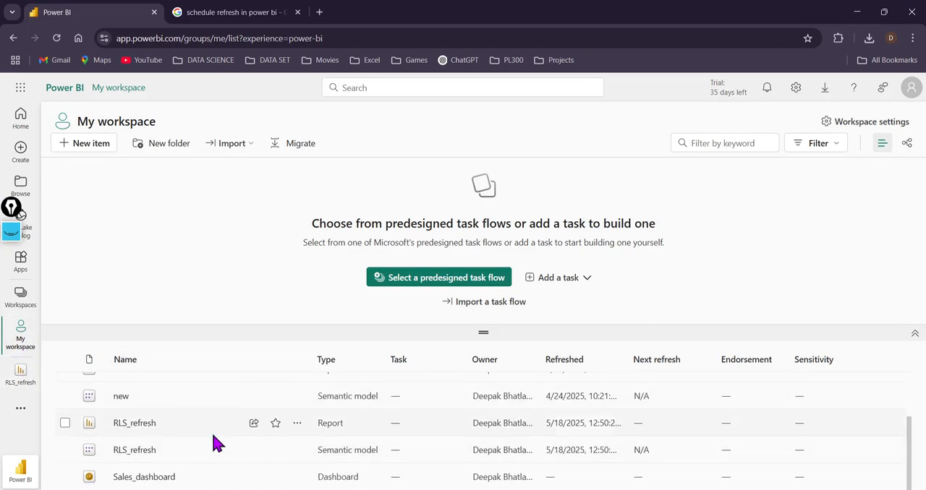
{"action": "left_click", "coordinate": [136, 425]}
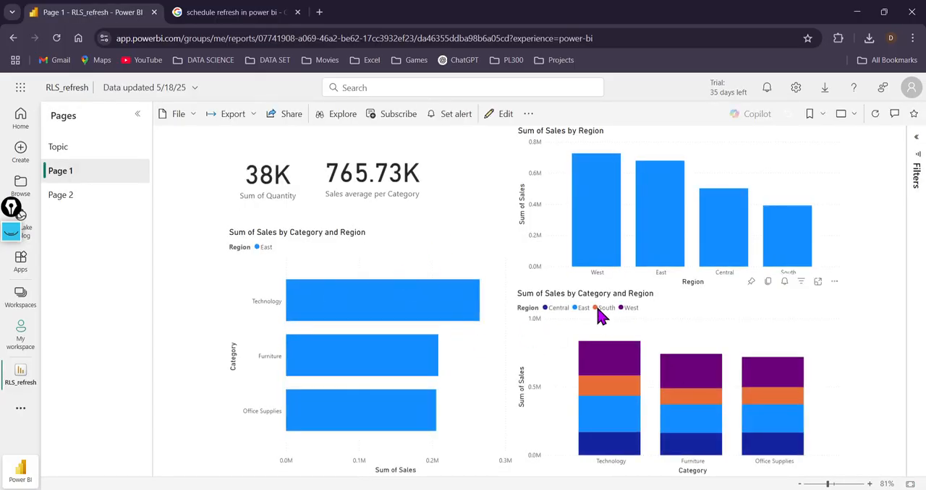
Step: Look through Page 2 and the Topic page of the published report, ending on Page 1
{"action": "left_click", "coordinate": [105, 202]}
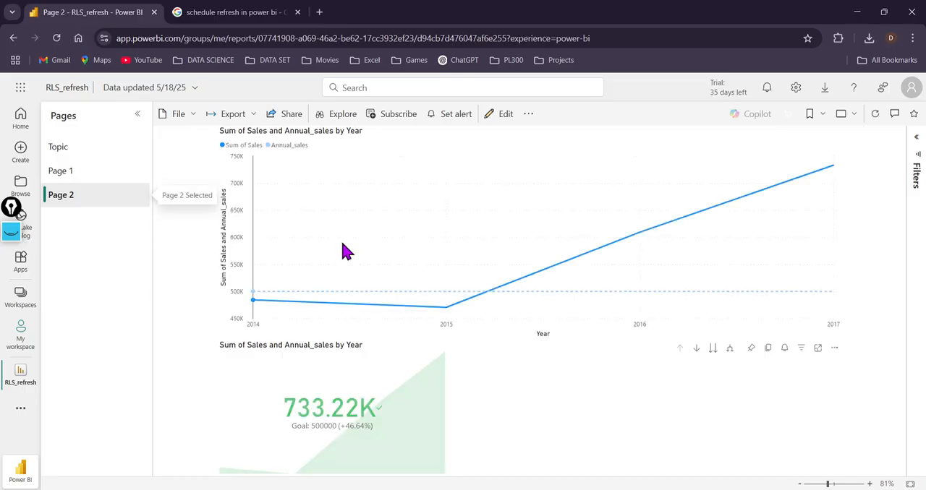
{"action": "left_click", "coordinate": [78, 171]}
{"action": "left_click", "coordinate": [81, 149]}
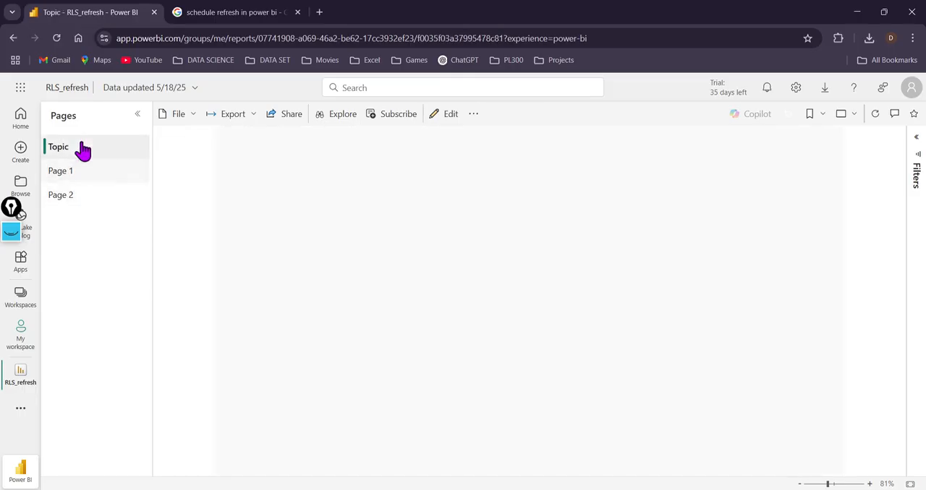
{"action": "left_click", "coordinate": [49, 175]}
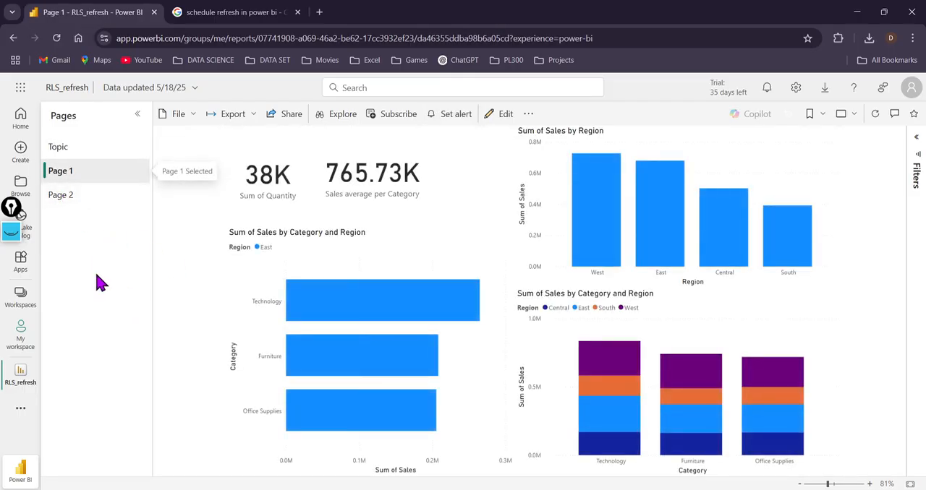
Step: Return to My workspace and open the row-level security settings of the RLS_refresh semantic model
{"action": "left_click", "coordinate": [20, 334]}
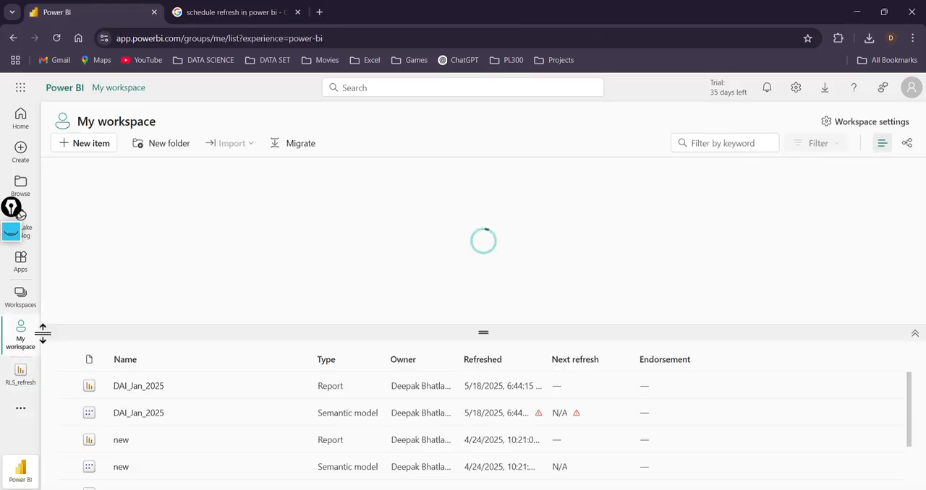
{"action": "scroll", "coordinate": [265, 440], "scroll_direction": "down", "scroll_amount": 2}
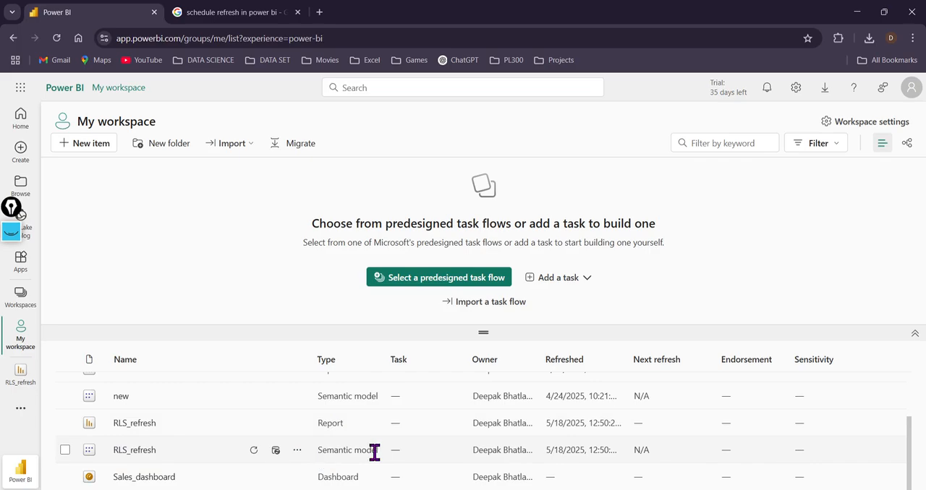
{"action": "left_click", "coordinate": [297, 453]}
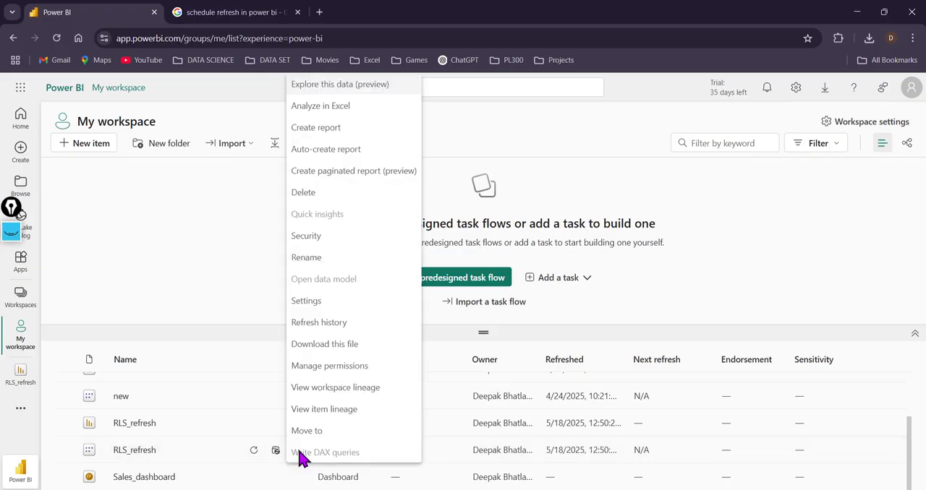
{"action": "left_click", "coordinate": [319, 241]}
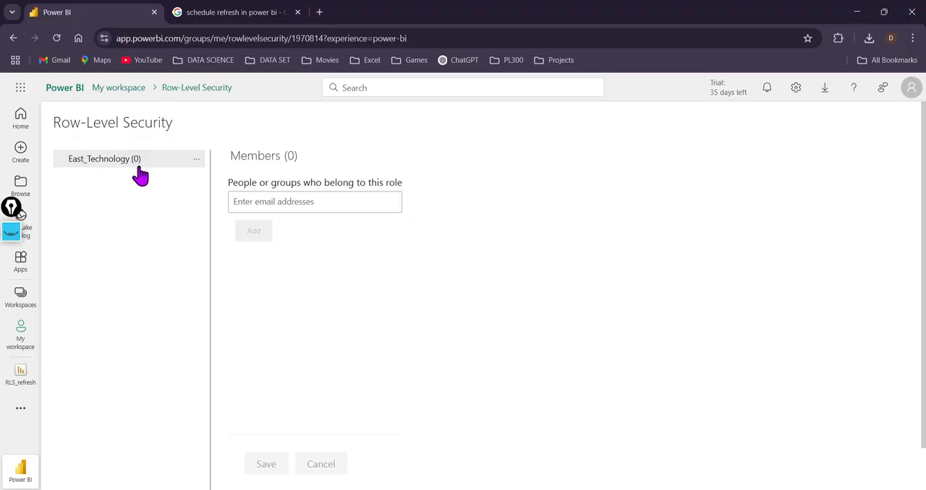
Step: Test the published report as the East_Technology role, examine its charts and go back to the Row-Level Security page
{"action": "left_click", "coordinate": [196, 160]}
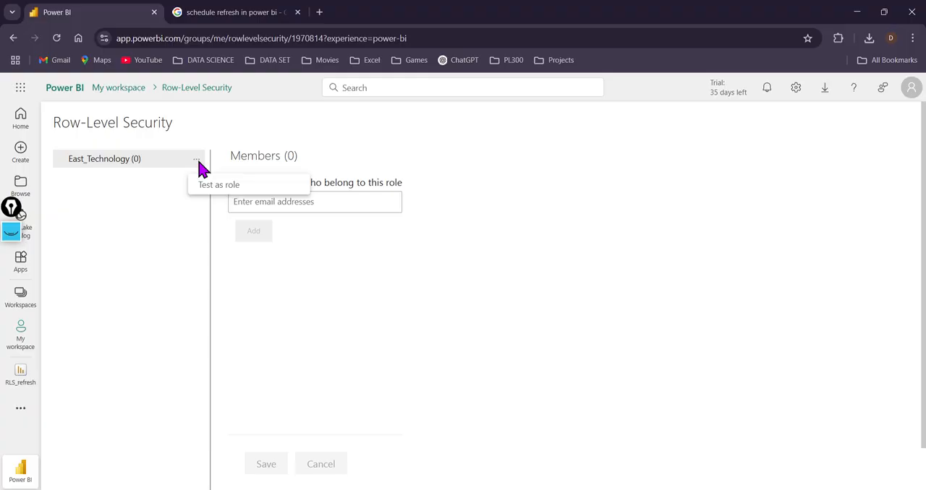
{"action": "left_click", "coordinate": [208, 188]}
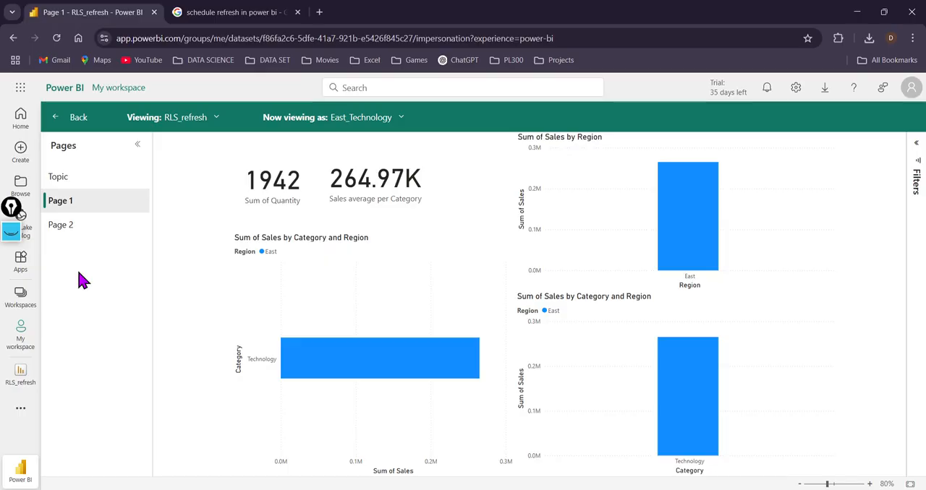
{"action": "left_click", "coordinate": [55, 125]}
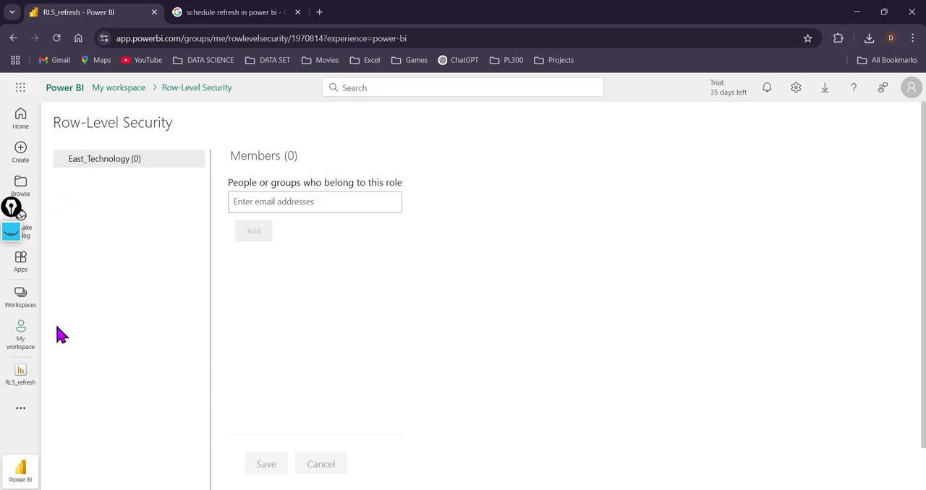
Step: Open the scheduled refresh settings of the RLS_refresh semantic model from My workspace and expand its Gateway and cloud connections section
{"action": "left_click", "coordinate": [18, 353]}
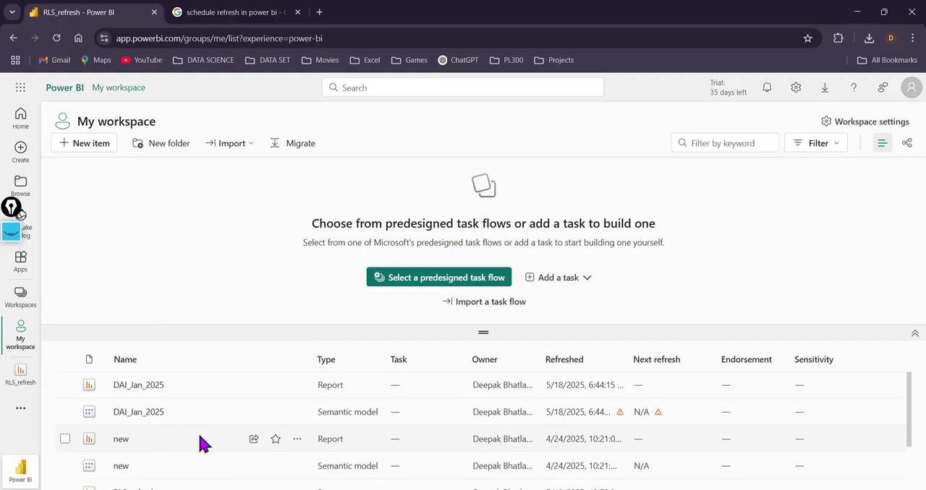
{"action": "scroll", "coordinate": [196, 442], "scroll_direction": "down", "scroll_amount": 3}
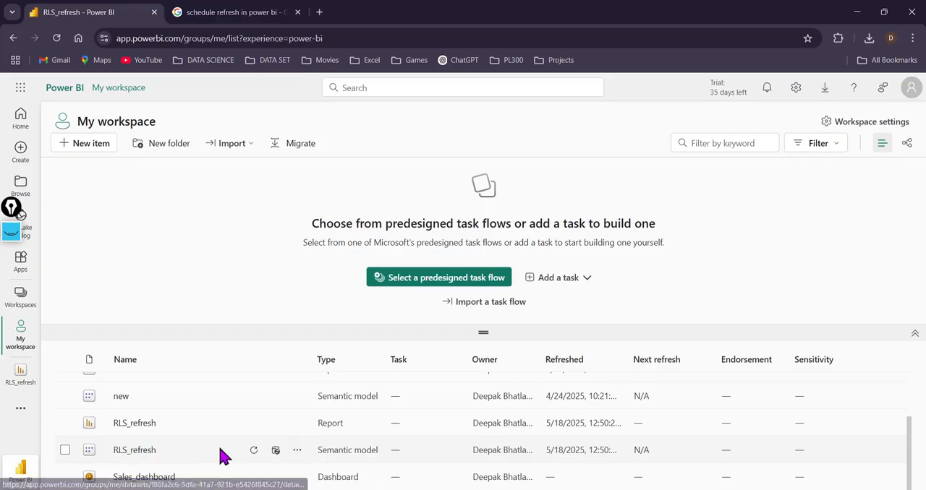
{"action": "left_click", "coordinate": [276, 450]}
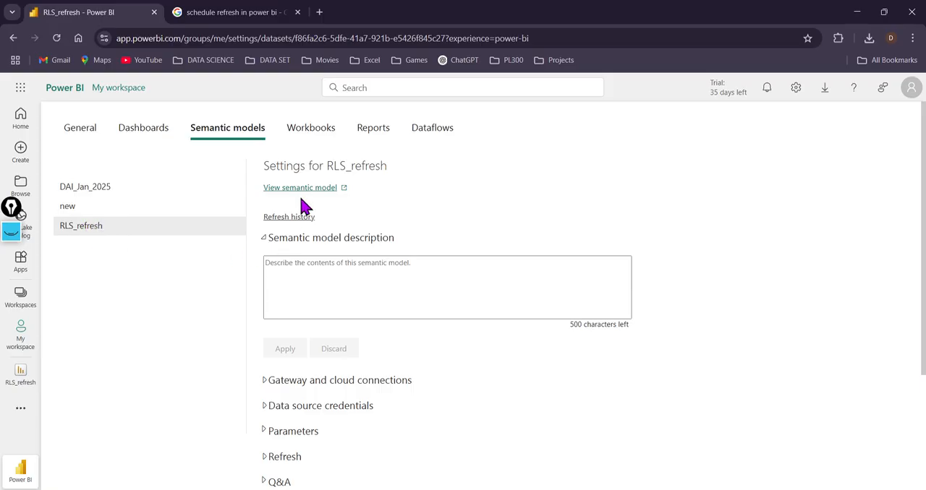
{"action": "left_click", "coordinate": [264, 381]}
{"action": "scroll", "coordinate": [319, 347], "scroll_direction": "down", "scroll_amount": 3}
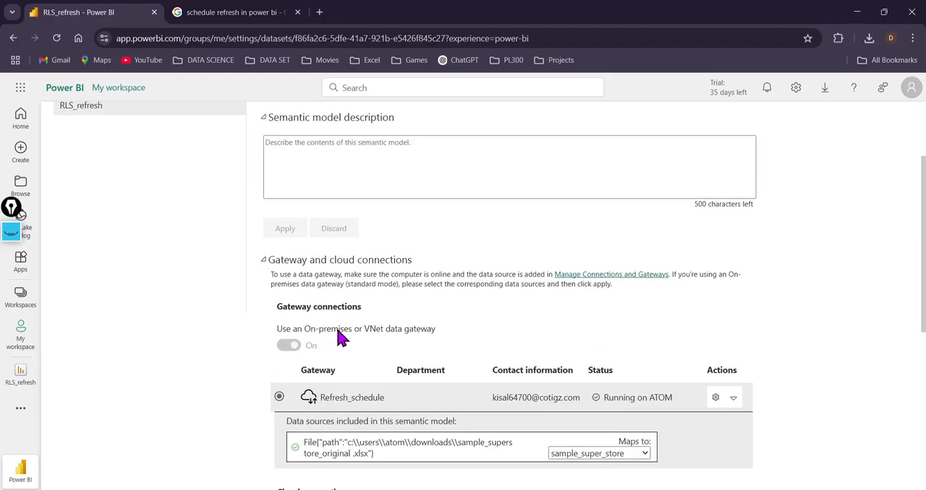
{"action": "scroll", "coordinate": [340, 335], "scroll_direction": "up", "scroll_amount": 1}
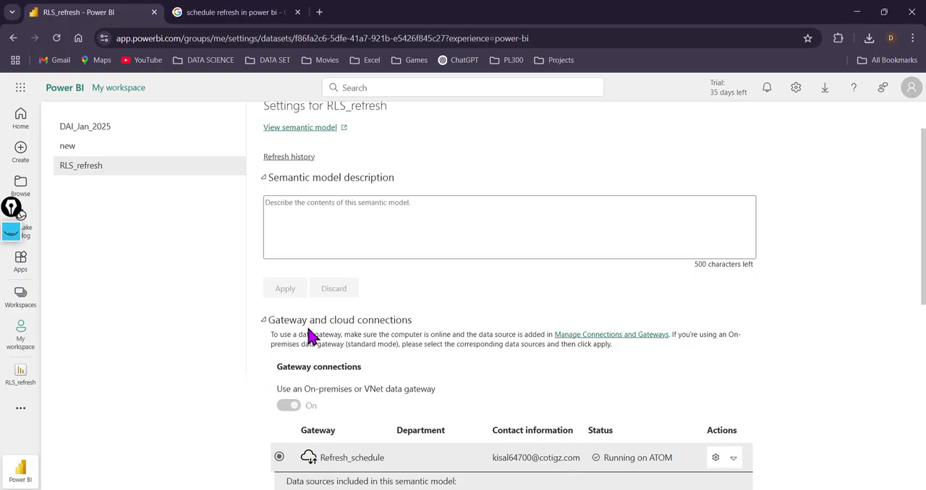
{"action": "scroll", "coordinate": [310, 336], "scroll_direction": "down", "scroll_amount": 1}
Step: Switch to File Explorer and open Gate_way_setup.pdf from the recent files on the Home page
{"action": "mouse_move", "coordinate": [77, 486]}
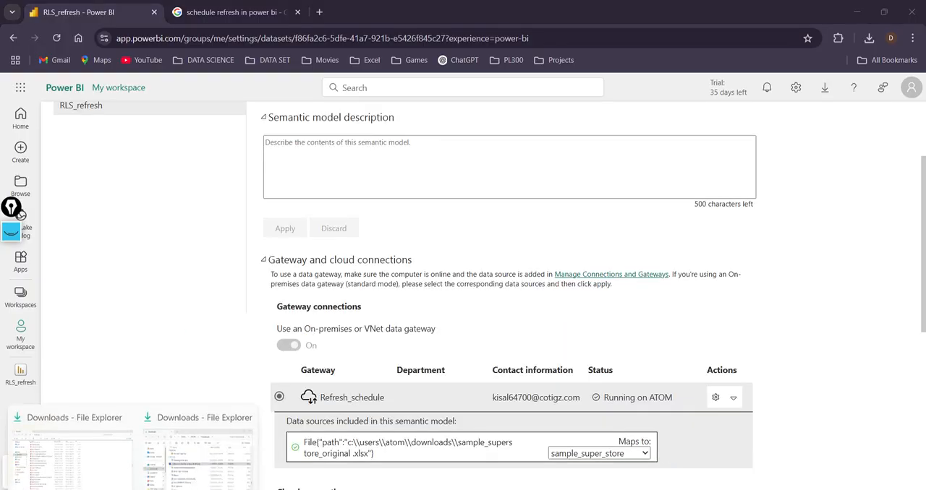
{"action": "left_click", "coordinate": [172, 456]}
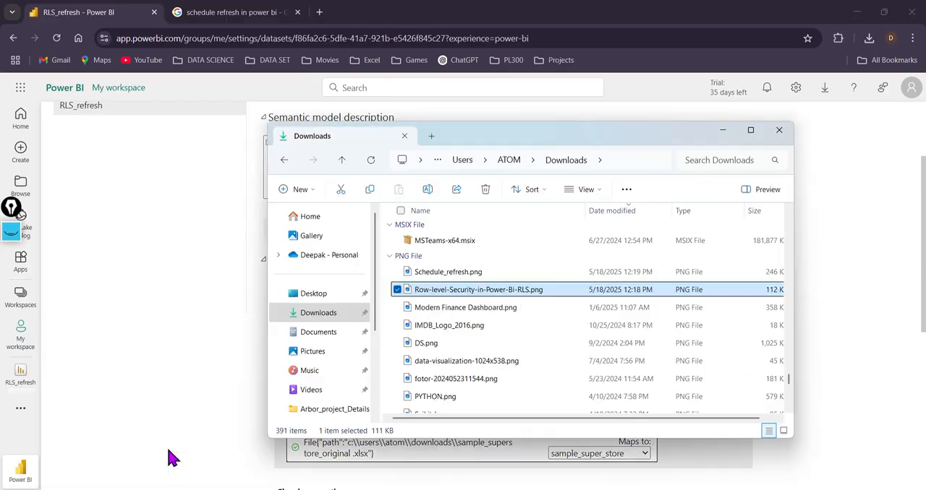
{"action": "left_click", "coordinate": [311, 317]}
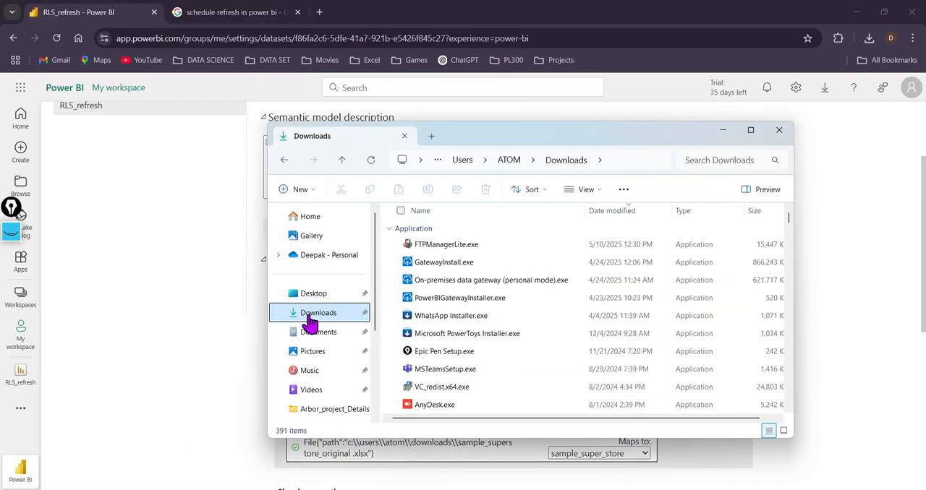
{"action": "left_click", "coordinate": [311, 217]}
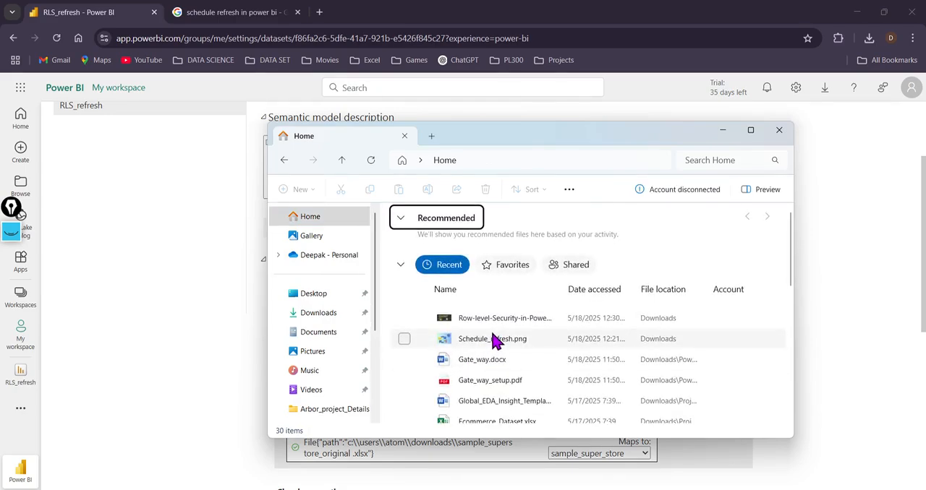
{"action": "double_click", "coordinate": [466, 381]}
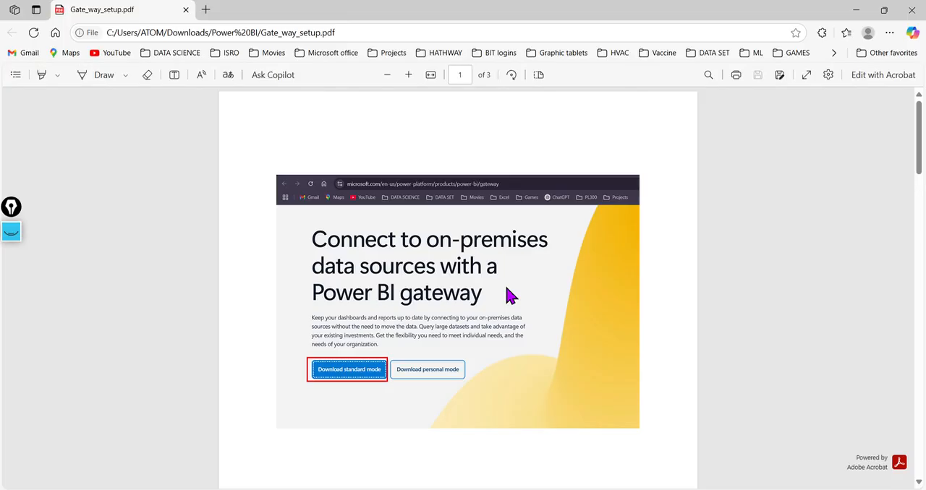
Step: Review the guide's instructions for downloading the standard mode gateway and registering a new gateway on the computer
{"action": "scroll", "coordinate": [508, 295], "scroll_direction": "down", "scroll_amount": 3}
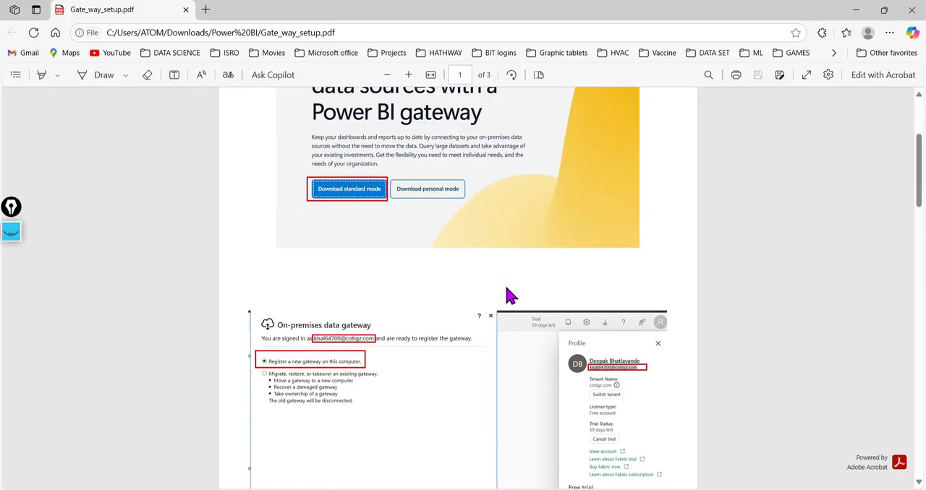
{"action": "scroll", "coordinate": [509, 295], "scroll_direction": "down", "scroll_amount": 6}
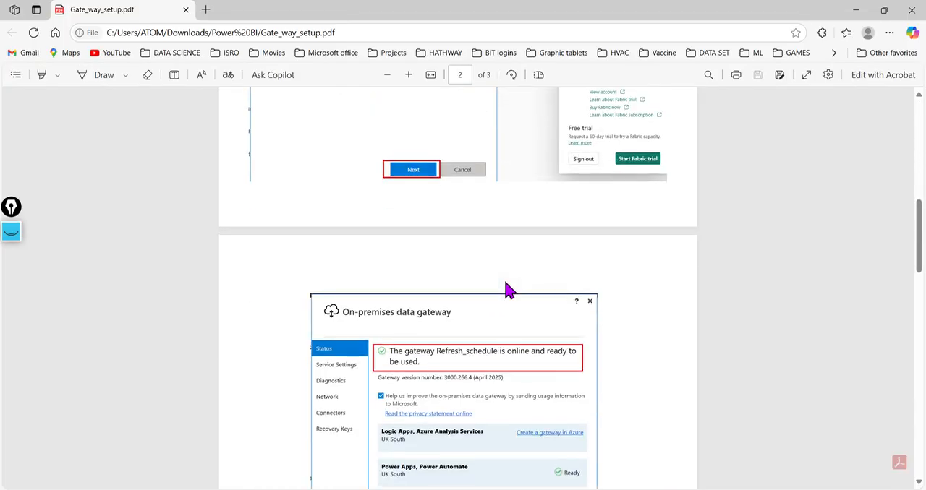
{"action": "scroll", "coordinate": [509, 289], "scroll_direction": "up", "scroll_amount": 10}
{"action": "scroll", "coordinate": [506, 290], "scroll_direction": "down", "scroll_amount": 1}
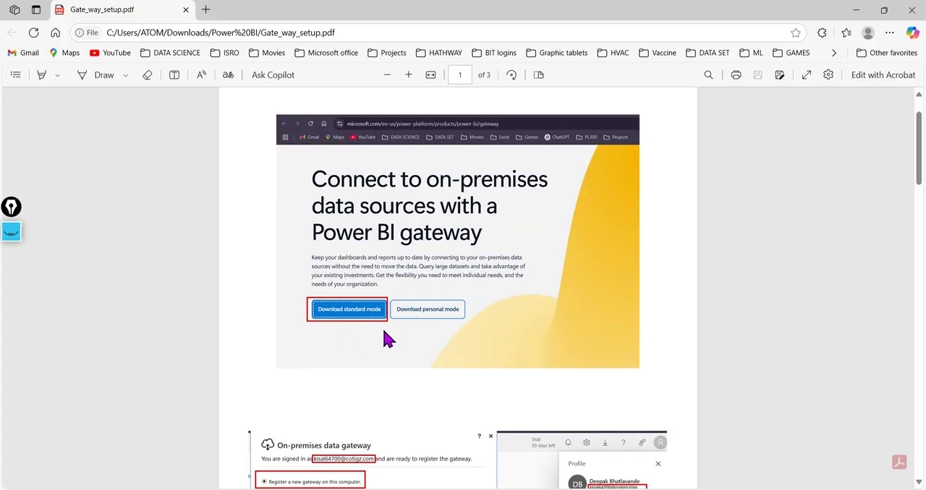
{"action": "scroll", "coordinate": [386, 340], "scroll_direction": "down", "scroll_amount": 2}
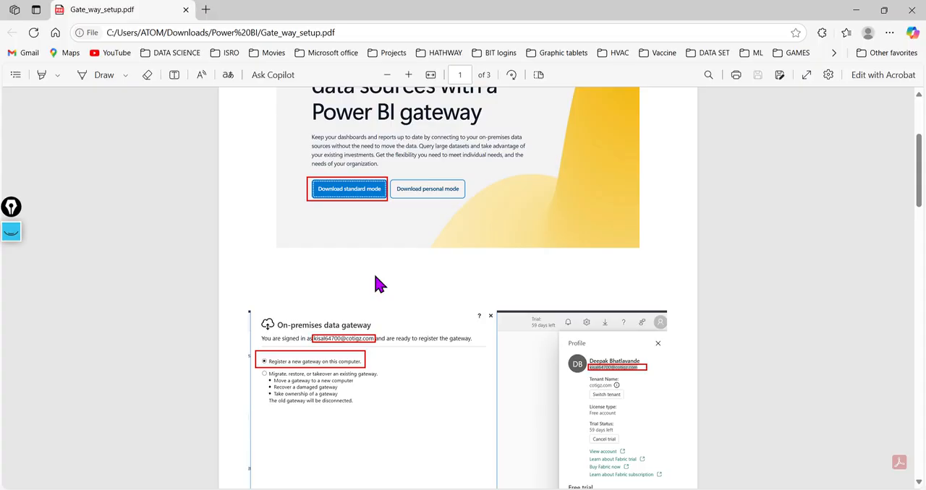
{"action": "scroll", "coordinate": [376, 284], "scroll_direction": "down", "scroll_amount": 3}
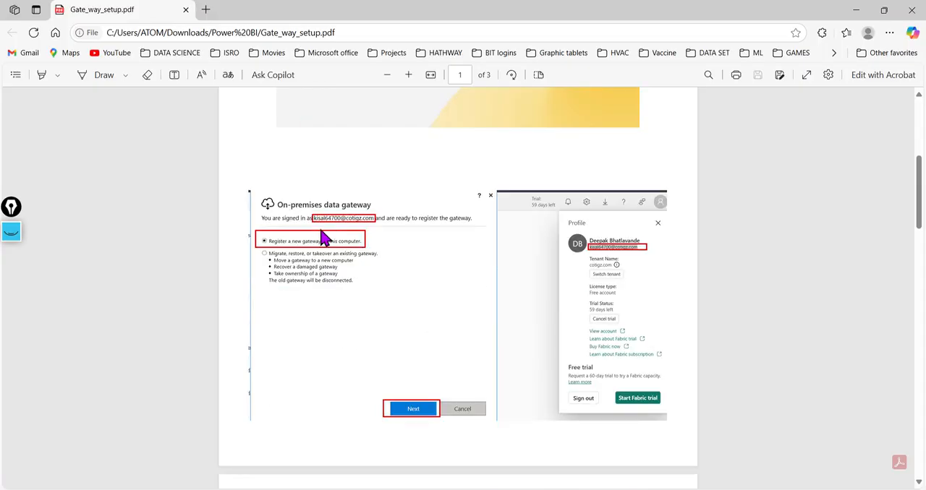
{"action": "scroll", "coordinate": [322, 239], "scroll_direction": "up", "scroll_amount": 3}
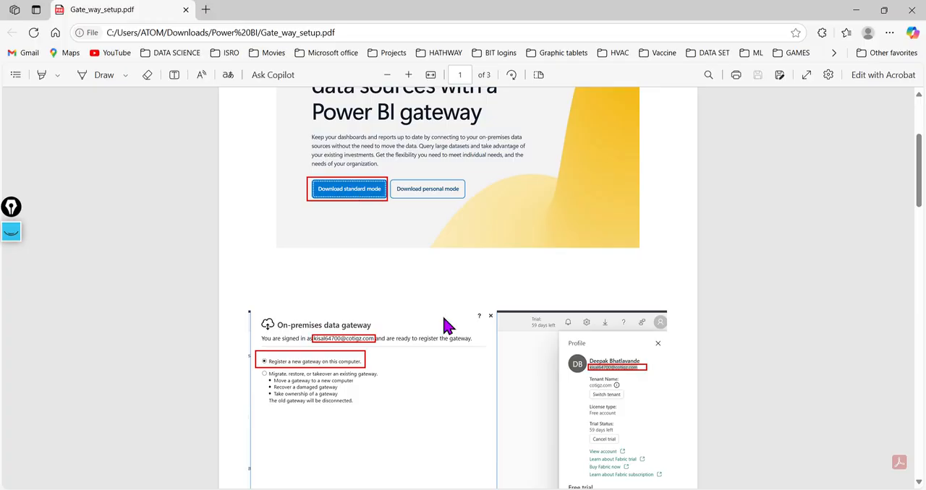
{"action": "scroll", "coordinate": [446, 326], "scroll_direction": "down", "scroll_amount": 3}
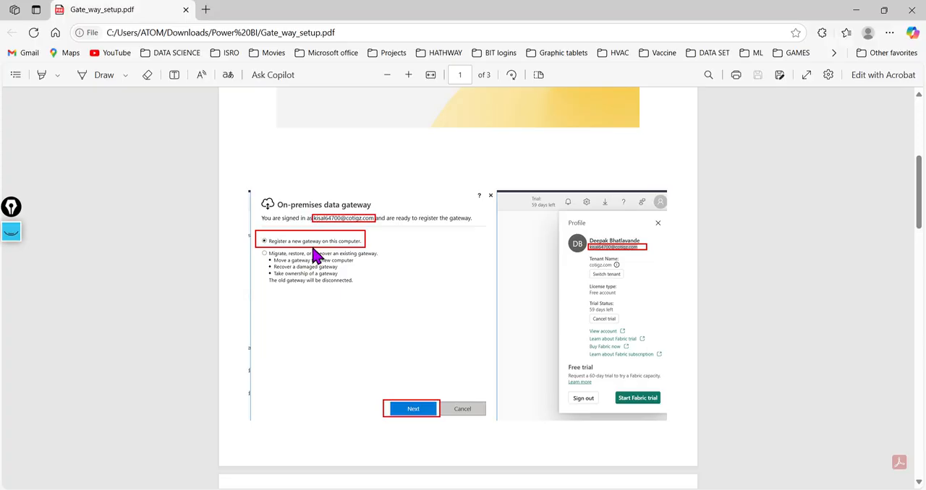
{"action": "scroll", "coordinate": [316, 255], "scroll_direction": "up", "scroll_amount": 1, "text": "ctrl"}
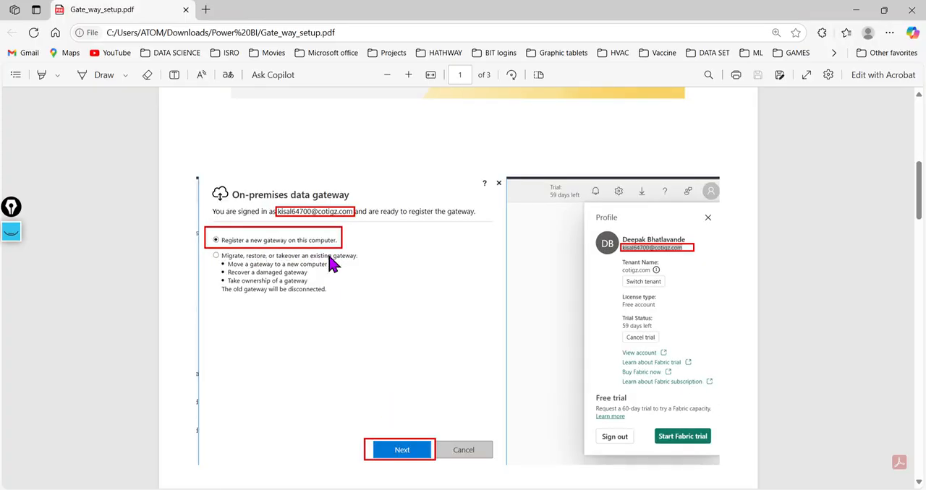
{"action": "scroll", "coordinate": [330, 265], "scroll_direction": "down", "scroll_amount": 1}
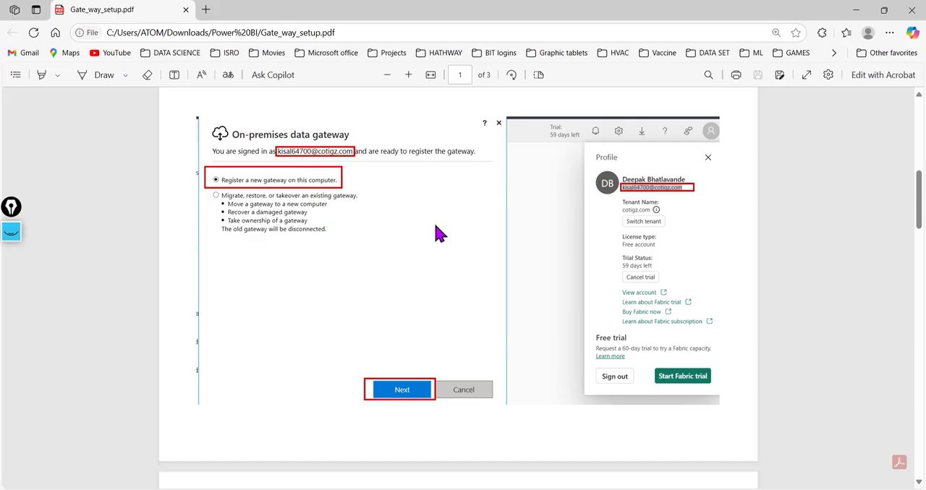
Step: Read the guide's gateway status page and its example of mapping the data source under gateway connections
{"action": "scroll", "coordinate": [437, 233], "scroll_direction": "down", "scroll_amount": 5}
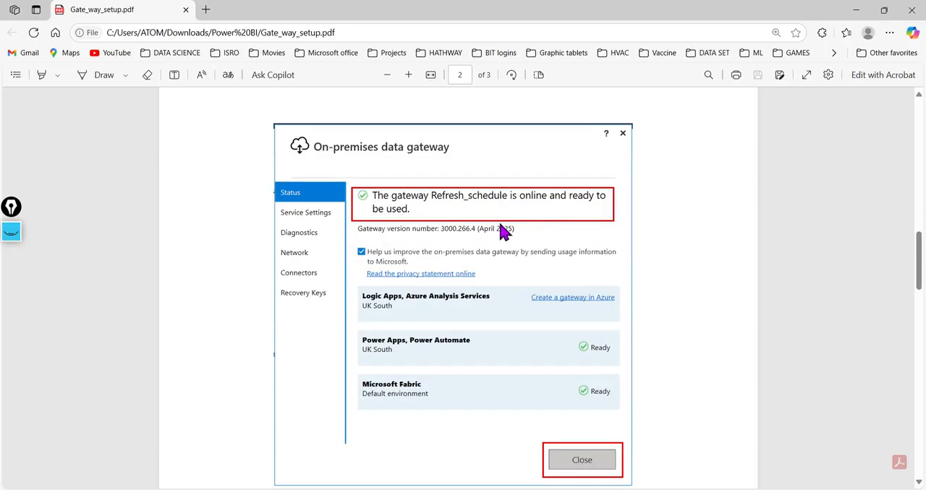
{"action": "scroll", "coordinate": [469, 316], "scroll_direction": "down", "scroll_amount": 3}
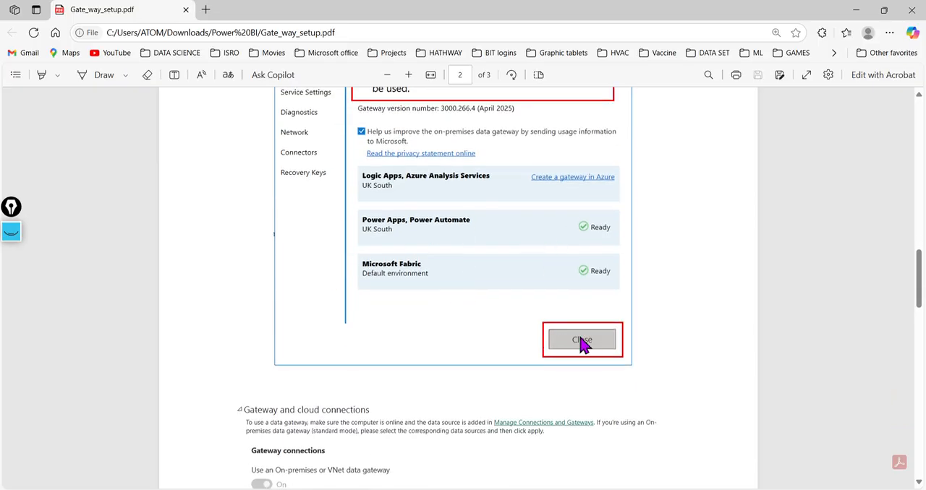
{"action": "scroll", "coordinate": [582, 345], "scroll_direction": "down", "scroll_amount": 6}
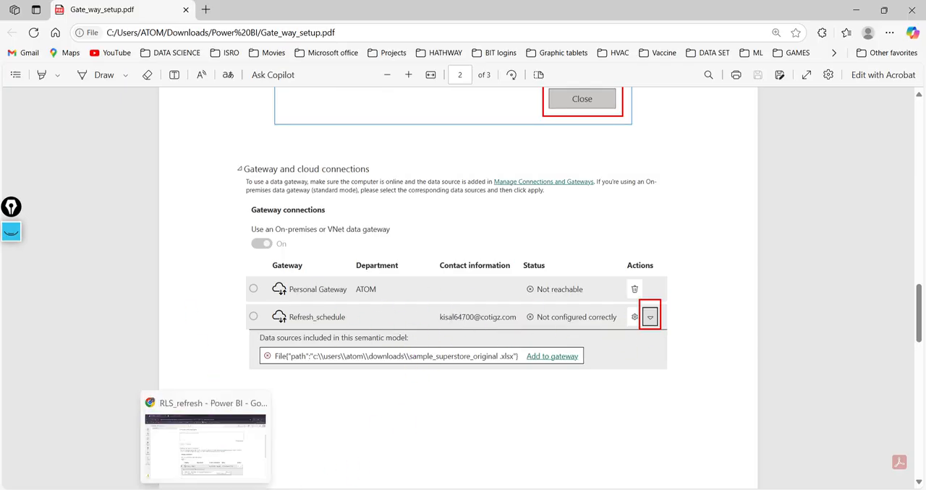
Step: Return to the RLS_refresh settings in the browser and choose Add to gateway for the sample_superstore_original .xlsx data source
{"action": "left_click", "coordinate": [217, 441]}
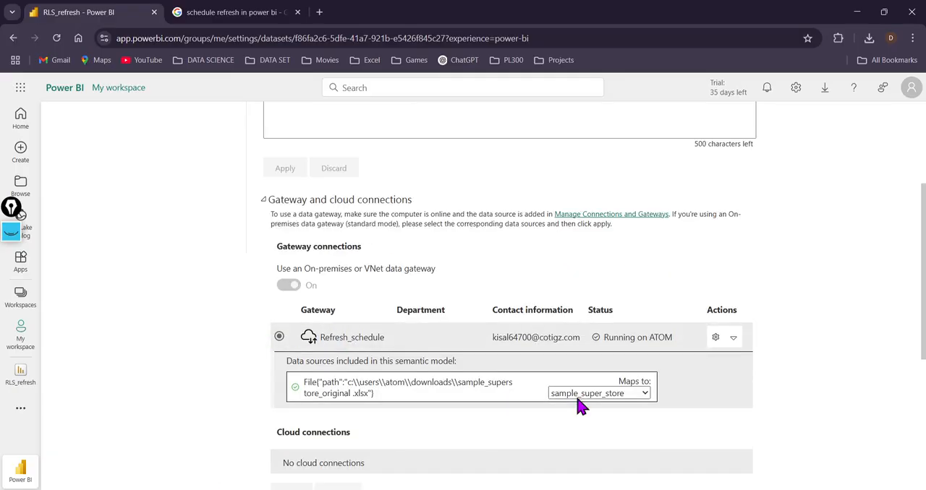
{"action": "left_click", "coordinate": [645, 397]}
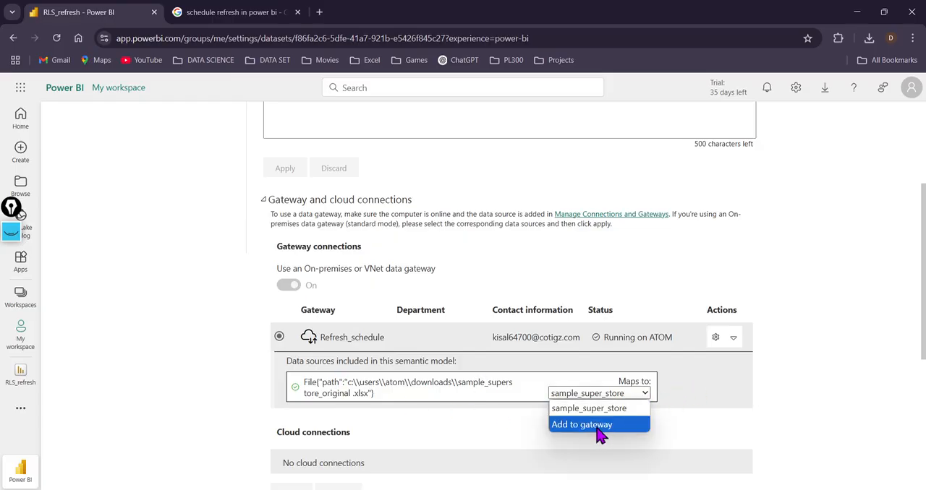
{"action": "left_click", "coordinate": [688, 398]}
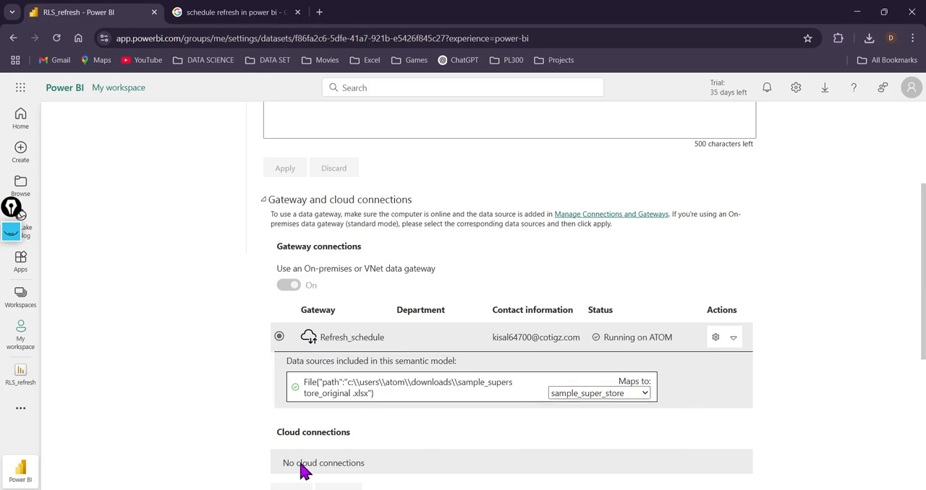
{"action": "left_click", "coordinate": [637, 392]}
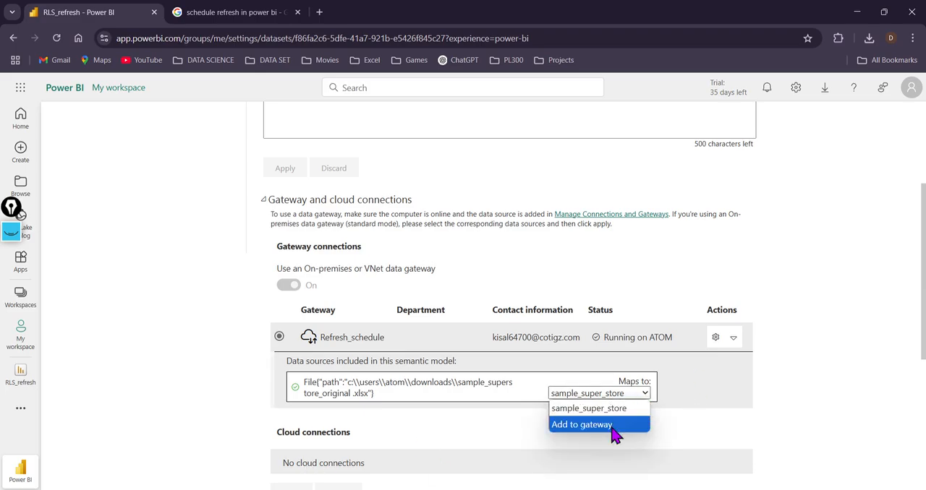
{"action": "left_click", "coordinate": [614, 431]}
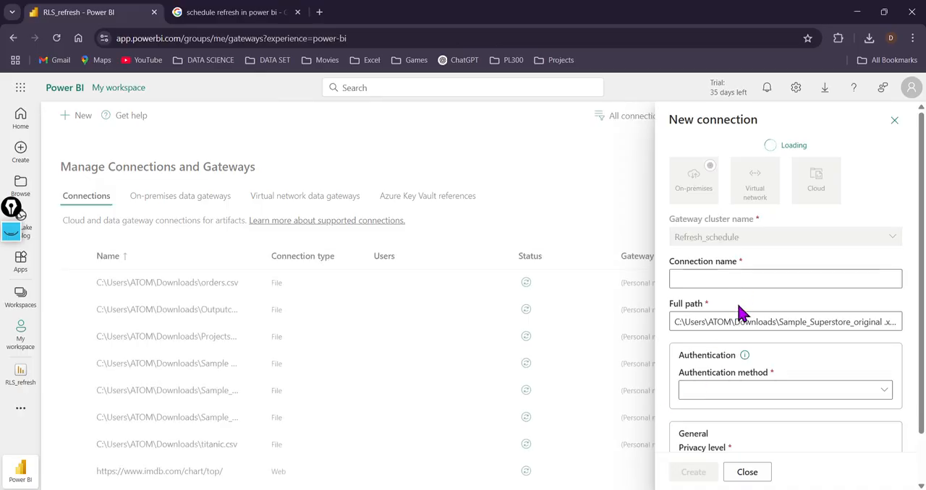
Step: Examine the new connection form's name, full path, Windows authentication, skip test connection and privacy level options, keeping Organizational
{"action": "left_click", "coordinate": [740, 278]}
{"action": "scroll", "coordinate": [745, 279], "scroll_direction": "down", "scroll_amount": 3}
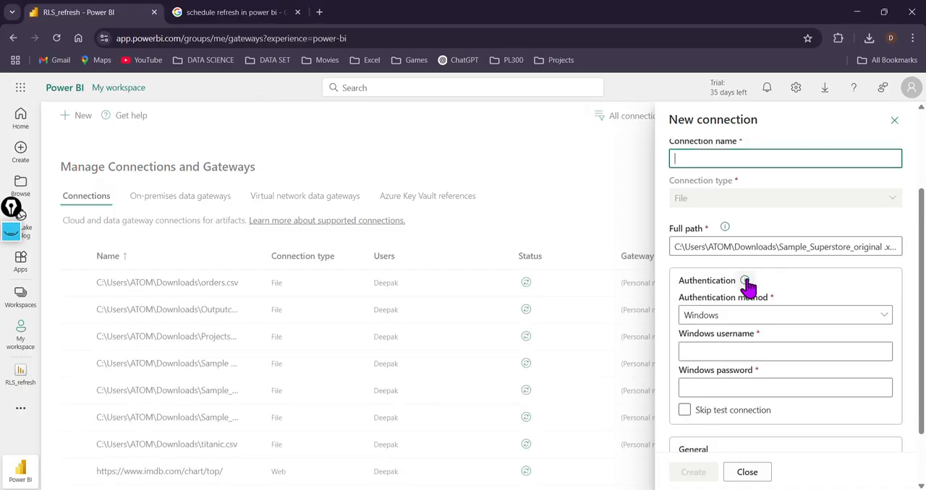
{"action": "left_click", "coordinate": [774, 247]}
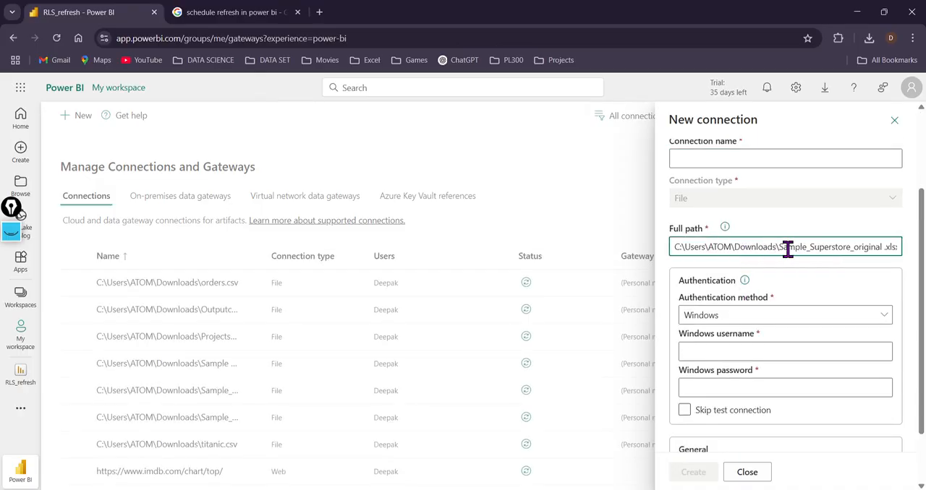
{"action": "scroll", "coordinate": [787, 247], "scroll_direction": "down", "scroll_amount": 1}
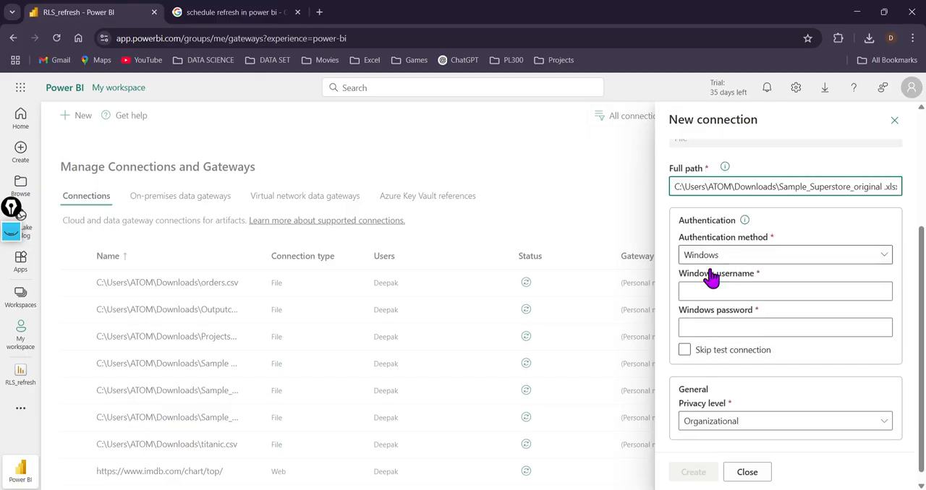
{"action": "left_click", "coordinate": [684, 350]}
{"action": "left_click", "coordinate": [684, 351]}
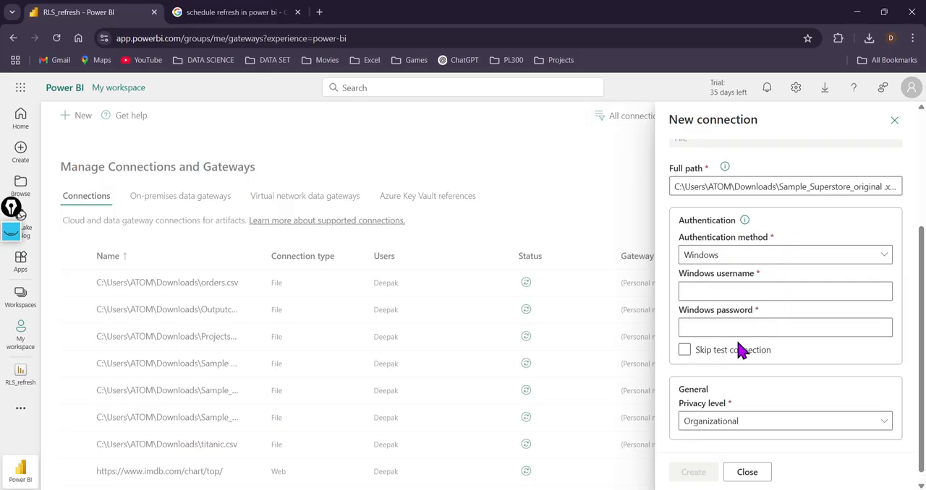
{"action": "left_click", "coordinate": [684, 353]}
{"action": "left_click", "coordinate": [685, 352]}
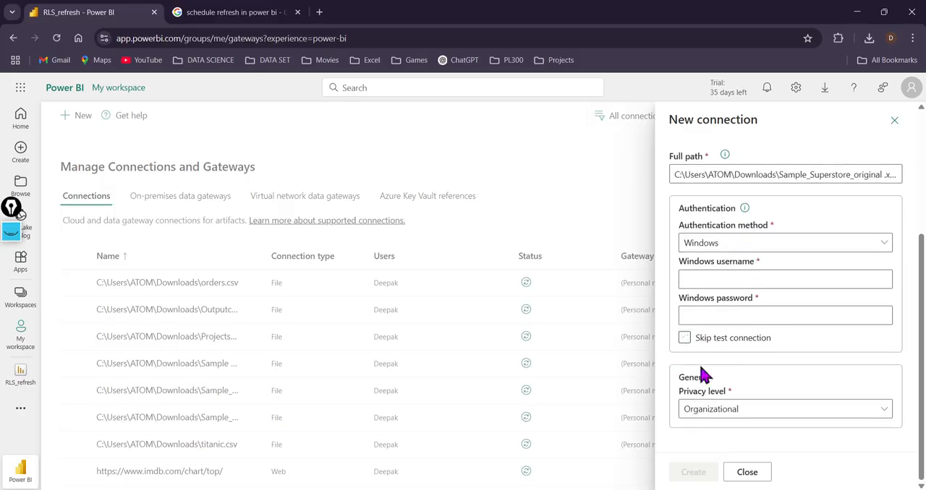
{"action": "left_click", "coordinate": [735, 414]}
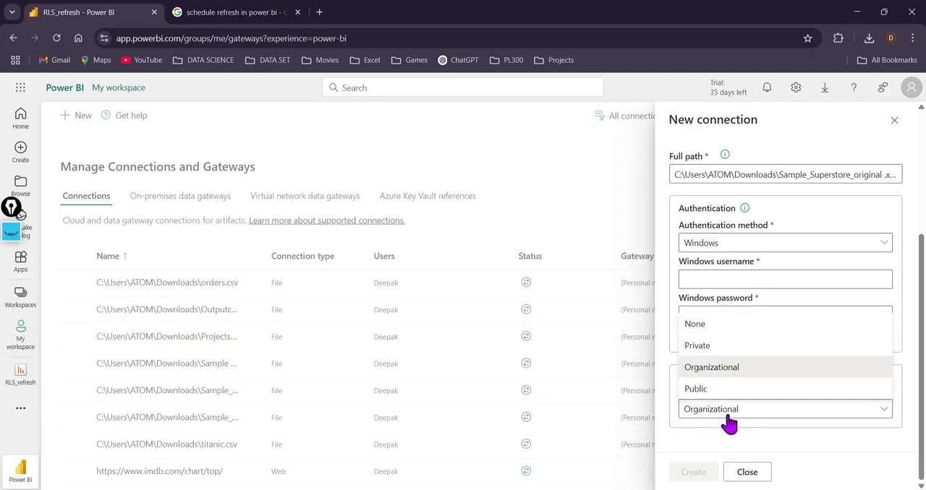
{"action": "left_click", "coordinate": [727, 418]}
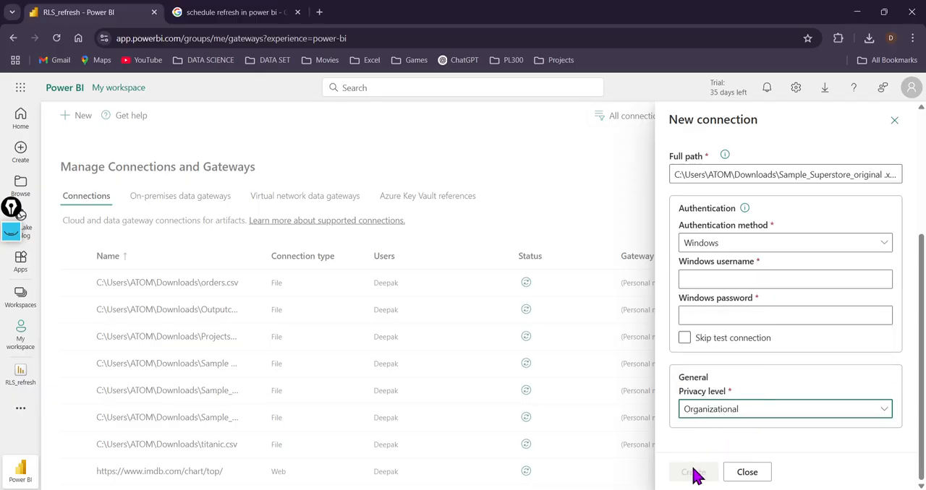
{"action": "scroll", "coordinate": [728, 271], "scroll_direction": "up", "scroll_amount": 3}
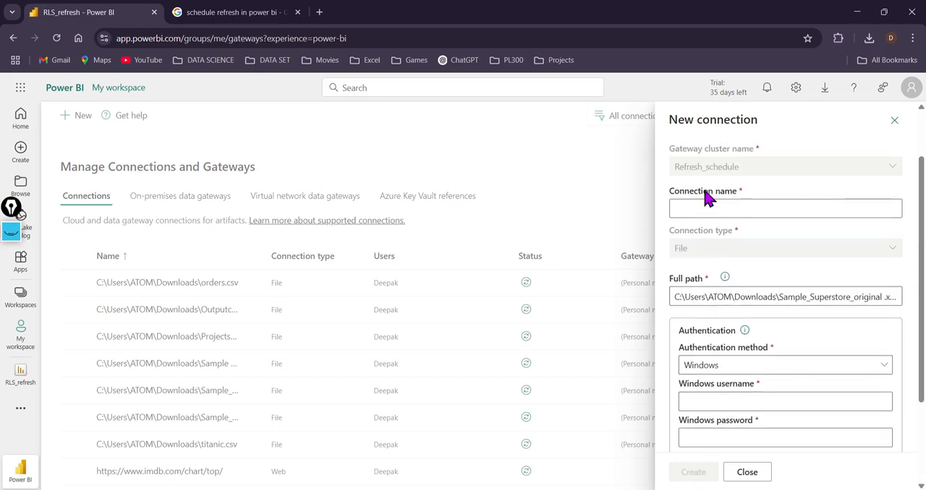
Step: Close the new connection form and discard its changes to return to the RLS_refresh settings
{"action": "left_click", "coordinate": [894, 120]}
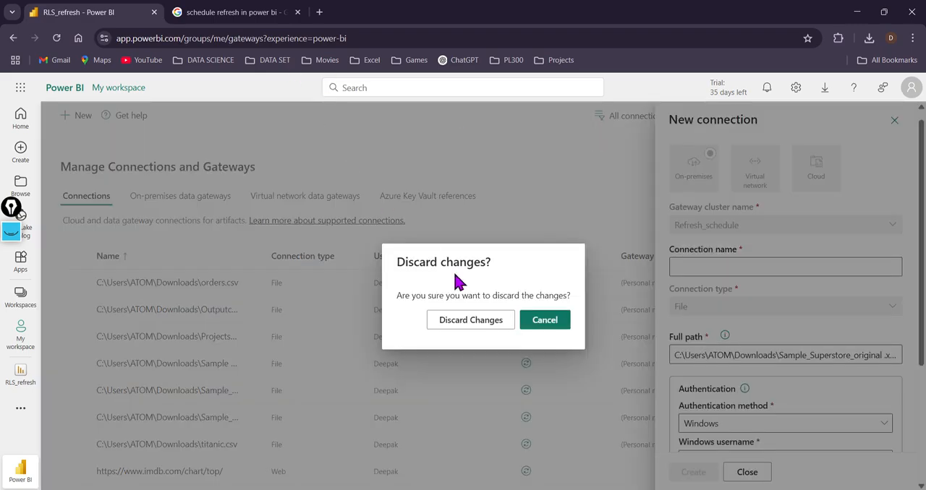
{"action": "left_click", "coordinate": [544, 321]}
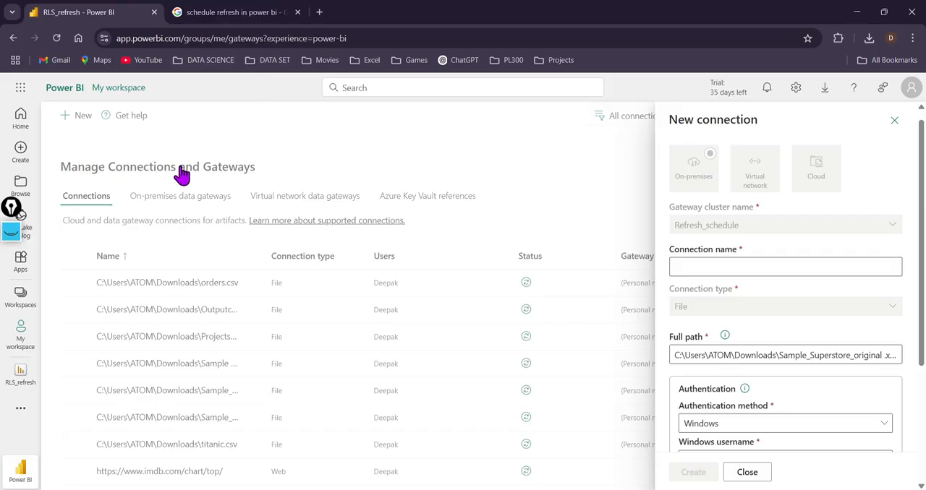
{"action": "left_click", "coordinate": [894, 121]}
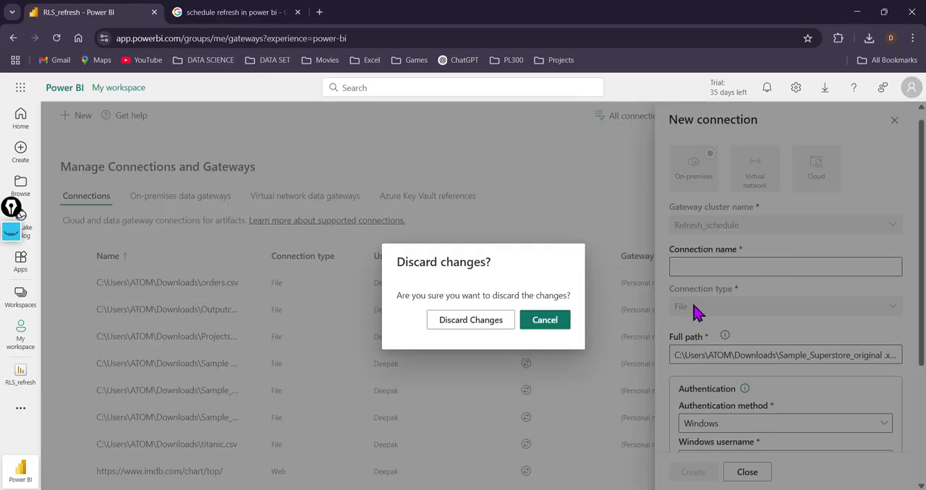
{"action": "left_click", "coordinate": [499, 324]}
Step: Expand the gateway and cloud connections settings and keep the superstore .xlsx data source mapped to sample_super_store
{"action": "scroll", "coordinate": [331, 356], "scroll_direction": "down", "scroll_amount": 1}
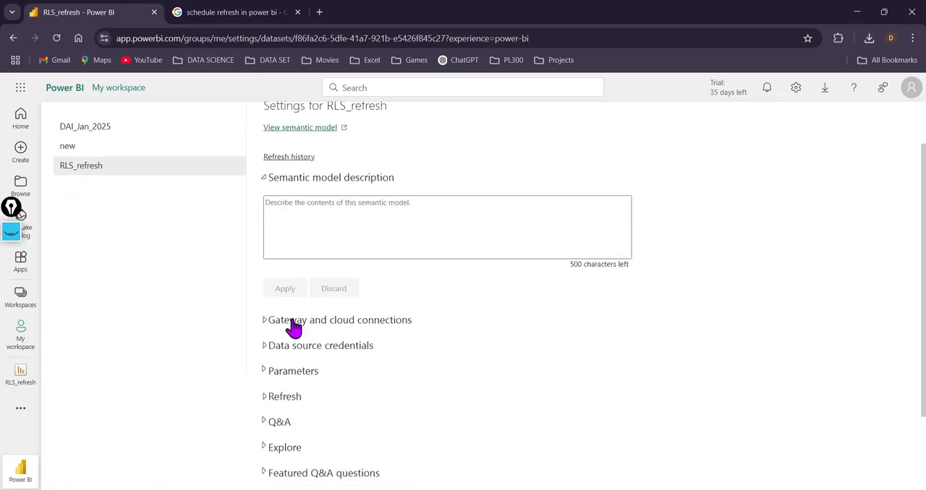
{"action": "left_click", "coordinate": [290, 322]}
{"action": "scroll", "coordinate": [405, 387], "scroll_direction": "down", "scroll_amount": 2}
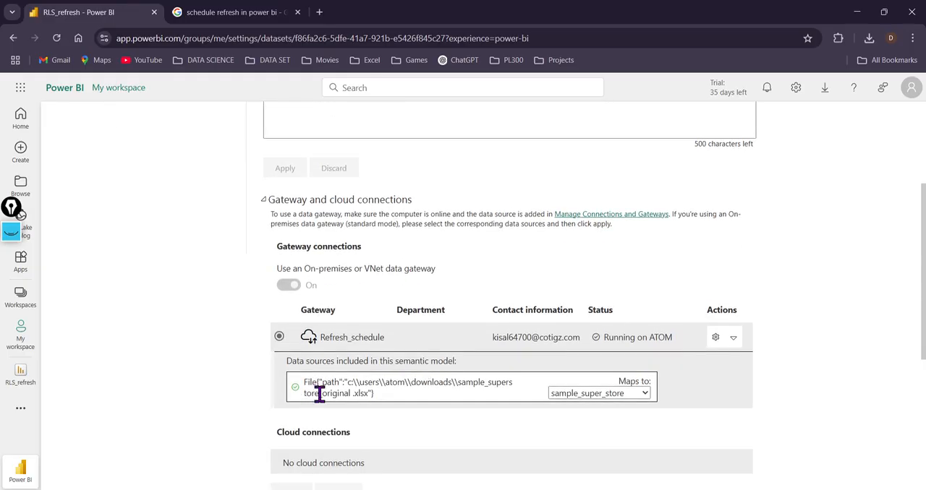
{"action": "left_click", "coordinate": [645, 397]}
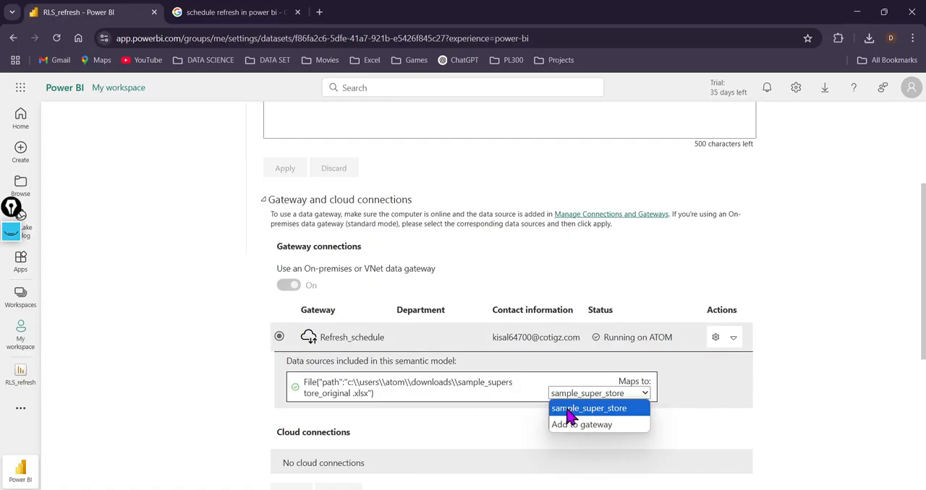
{"action": "left_click", "coordinate": [623, 412]}
Step: Expand the Refresh settings of RLS_refresh and turn on the refresh schedule
{"action": "scroll", "coordinate": [599, 422], "scroll_direction": "down", "scroll_amount": 3}
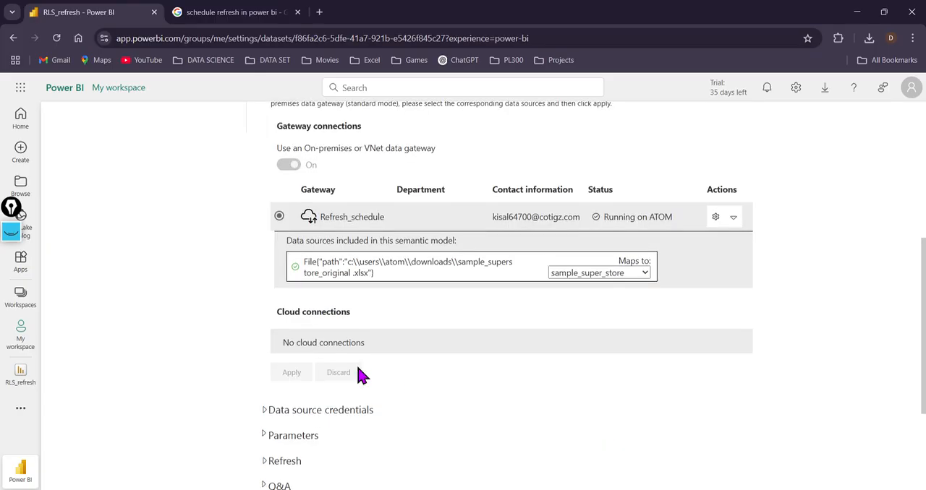
{"action": "scroll", "coordinate": [265, 376], "scroll_direction": "down", "scroll_amount": 1}
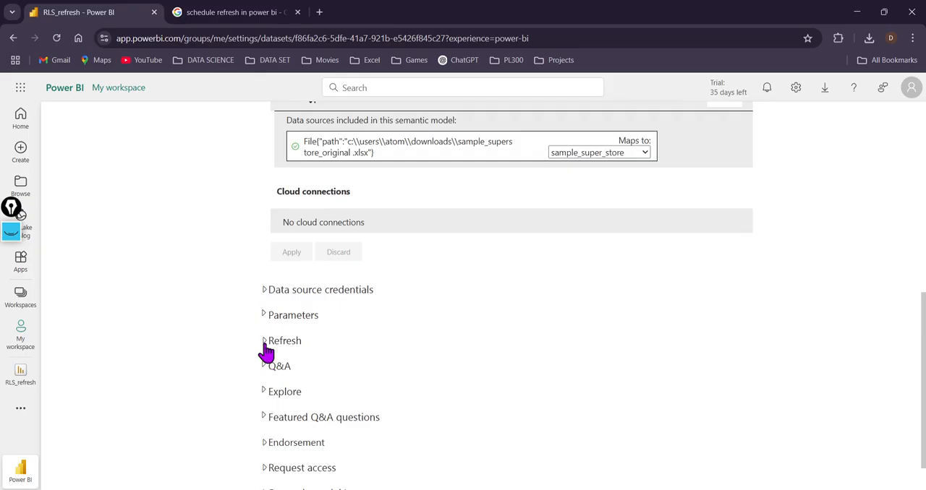
{"action": "left_click", "coordinate": [266, 342]}
{"action": "scroll", "coordinate": [340, 377], "scroll_direction": "down", "scroll_amount": 2}
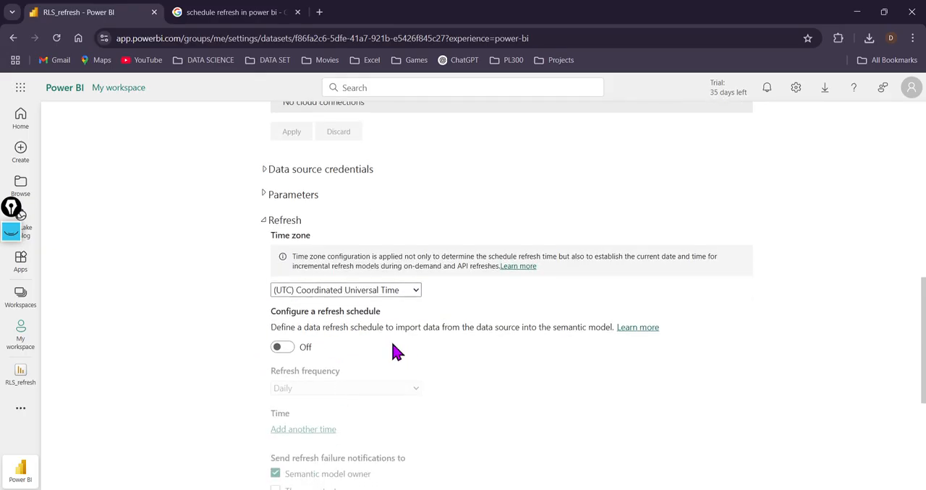
{"action": "scroll", "coordinate": [394, 347], "scroll_direction": "down", "scroll_amount": 1}
{"action": "scroll", "coordinate": [383, 337], "scroll_direction": "up", "scroll_amount": 1}
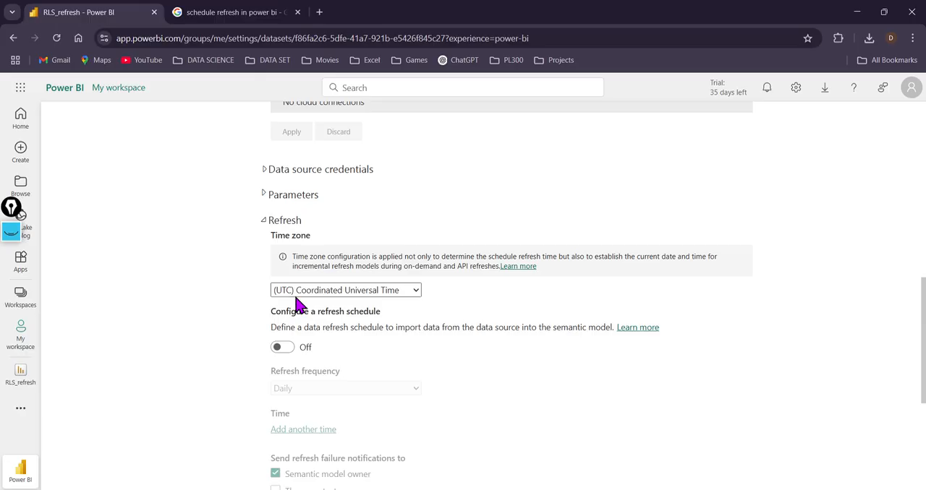
{"action": "left_click", "coordinate": [290, 350]}
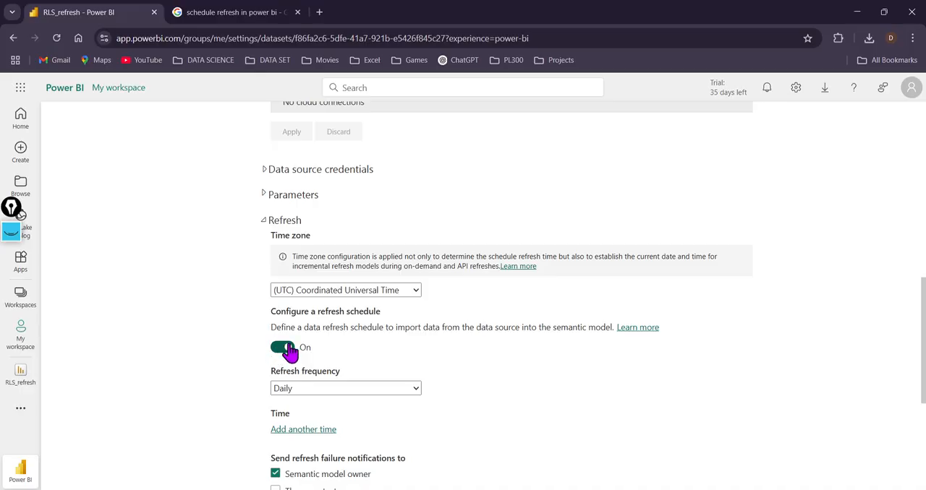
Step: Try the Weekly refresh frequency with its weekday options and switch the frequency back to Daily
{"action": "scroll", "coordinate": [280, 348], "scroll_direction": "down", "scroll_amount": 1}
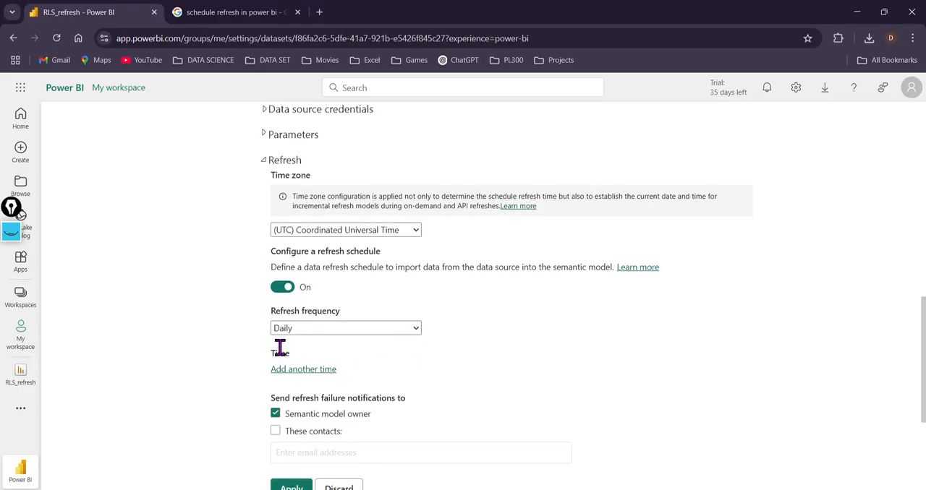
{"action": "left_click", "coordinate": [418, 331]}
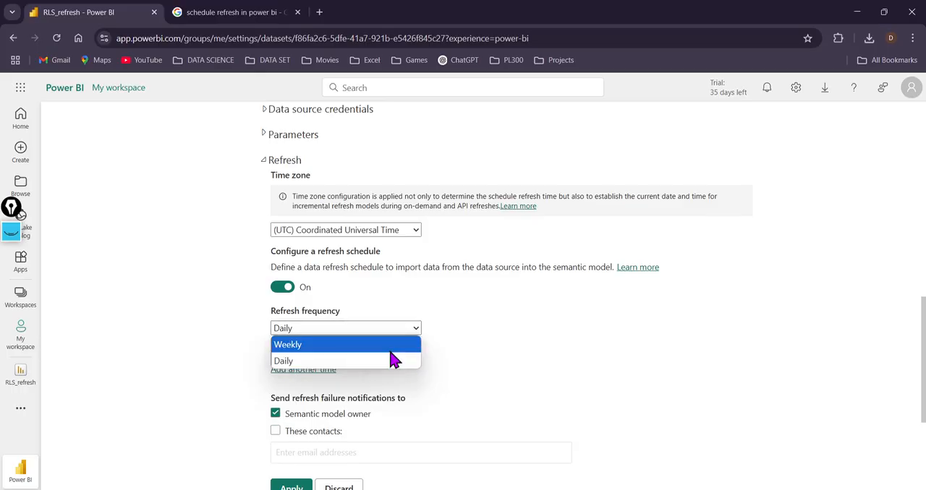
{"action": "left_click", "coordinate": [391, 350]}
{"action": "scroll", "coordinate": [289, 306], "scroll_direction": "down", "scroll_amount": 2}
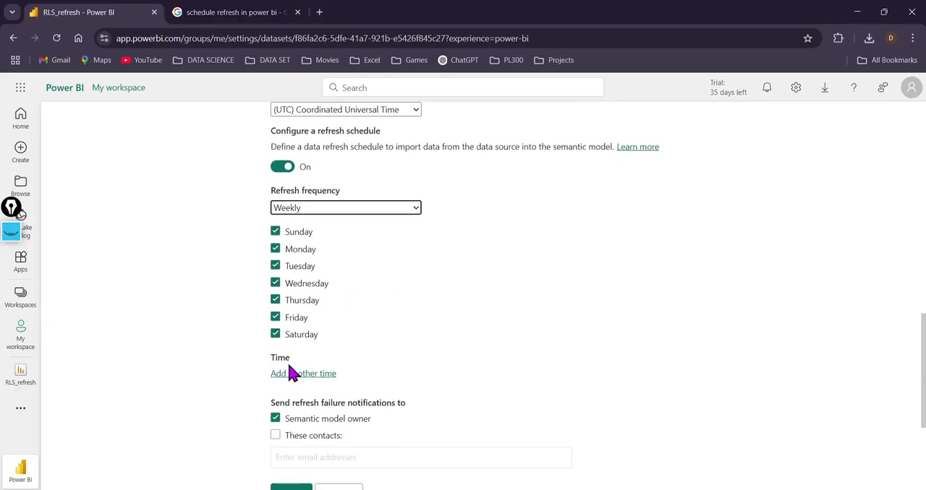
{"action": "left_click", "coordinate": [419, 211]}
{"action": "left_click", "coordinate": [378, 243]}
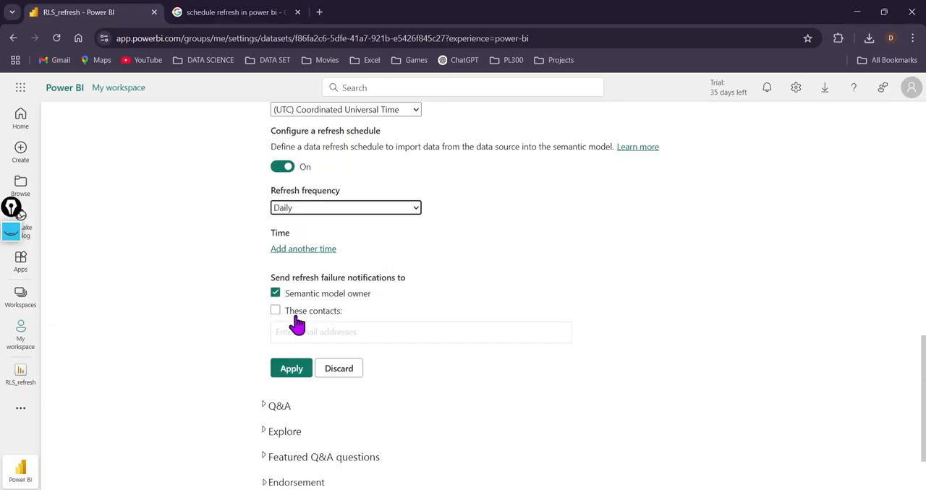
Step: Add a 1:00 AM refresh time and set the refresh frequency to Weekly
{"action": "left_click", "coordinate": [303, 250]}
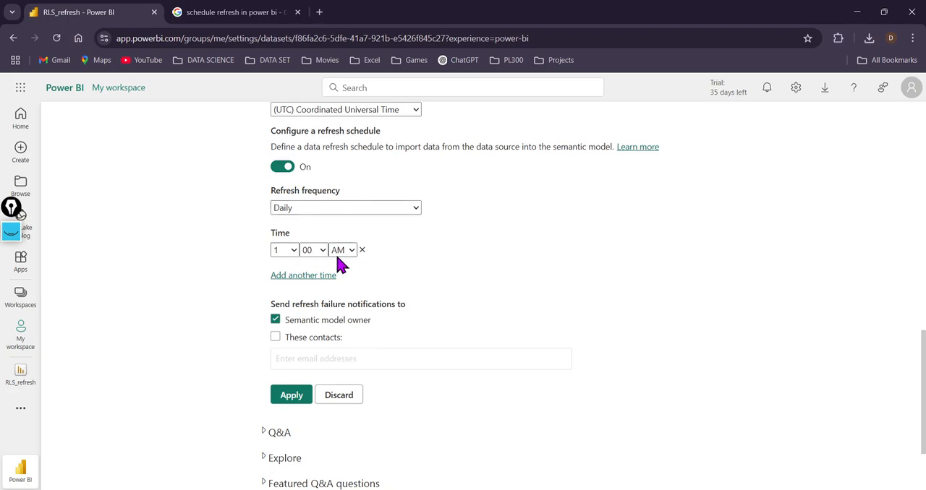
{"action": "left_click", "coordinate": [416, 208]}
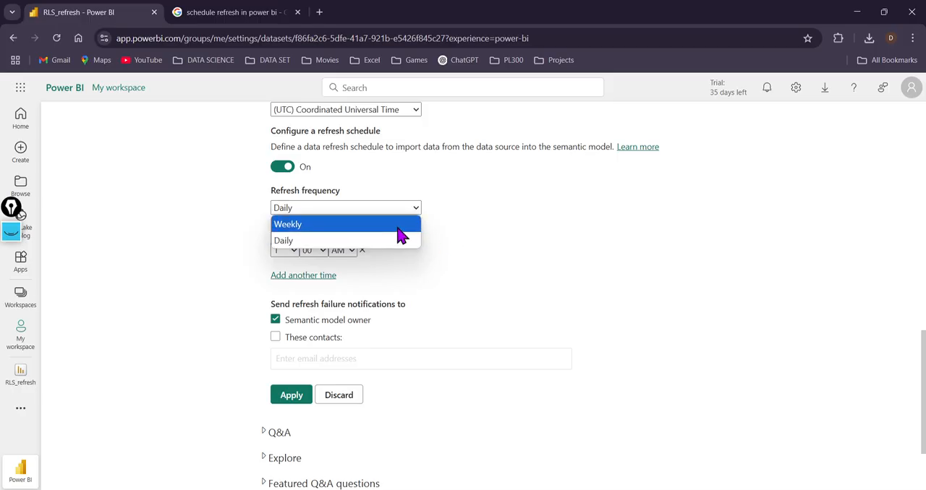
{"action": "left_click", "coordinate": [398, 225]}
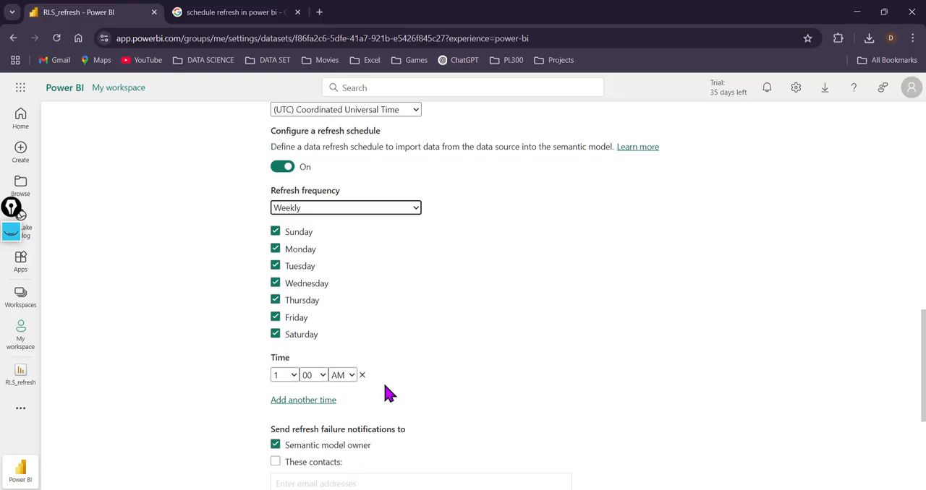
Step: Limit the weekly refresh to Sunday by clearing all the other weekdays
{"action": "scroll", "coordinate": [389, 394], "scroll_direction": "down", "scroll_amount": 1}
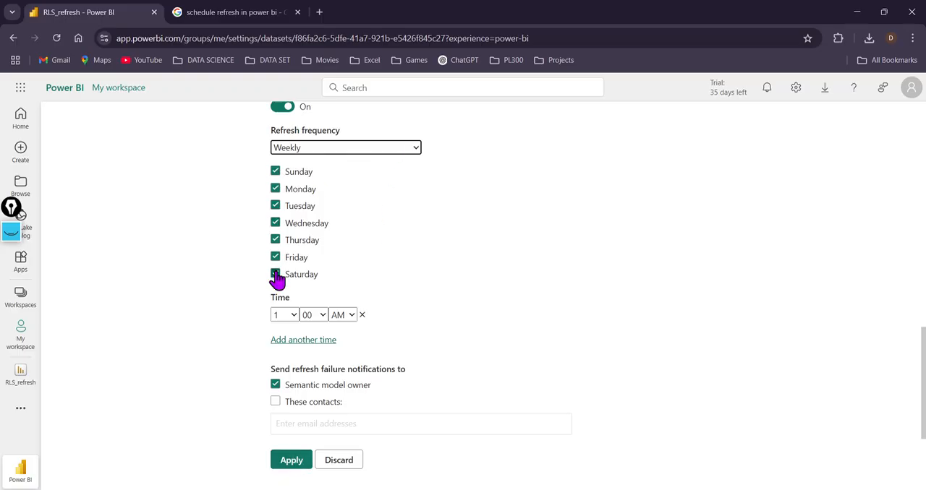
{"action": "left_click", "coordinate": [275, 172]}
{"action": "left_click", "coordinate": [276, 189]}
{"action": "left_click", "coordinate": [276, 207]}
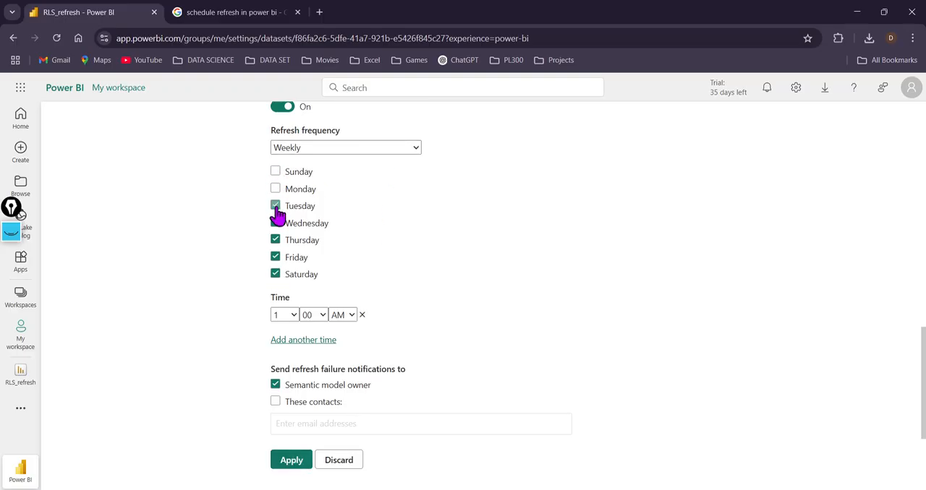
{"action": "left_click", "coordinate": [275, 223]}
{"action": "left_click", "coordinate": [276, 239]}
{"action": "left_click", "coordinate": [274, 274]}
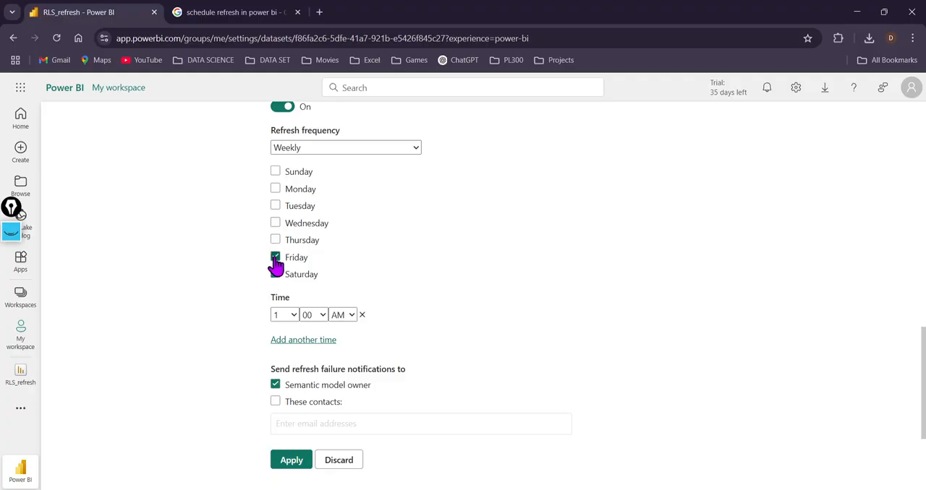
{"action": "left_click", "coordinate": [275, 256]}
{"action": "left_click", "coordinate": [275, 172]}
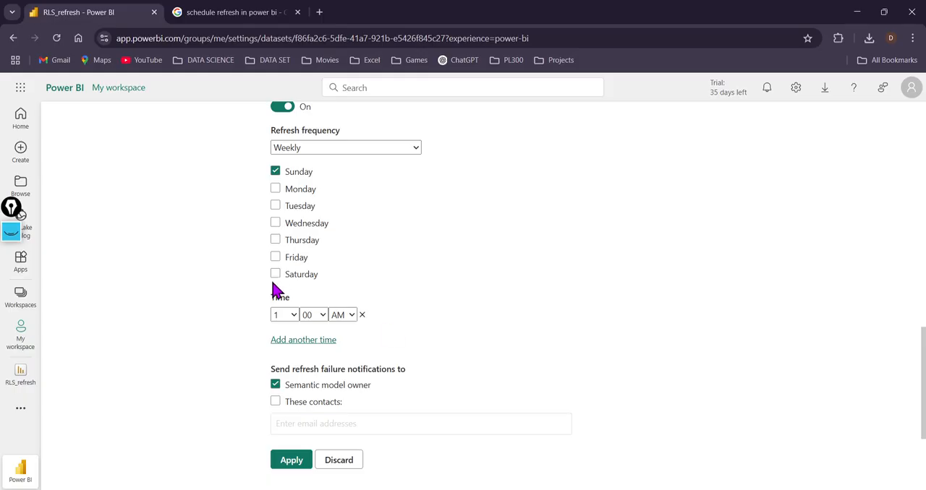
Step: Change the refresh time to 1:00 PM, apply the schedule and dismiss the notification
{"action": "left_click", "coordinate": [347, 316]}
{"action": "left_click", "coordinate": [351, 346]}
{"action": "left_click", "coordinate": [293, 462]}
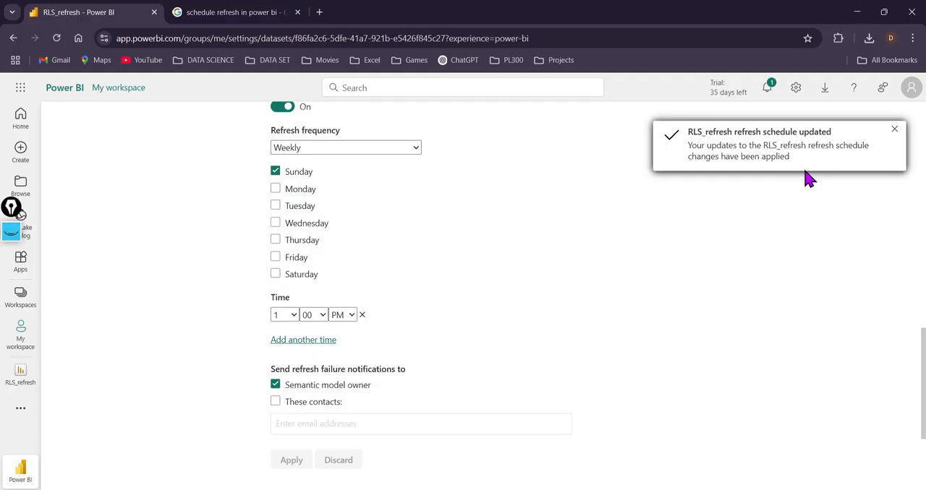
{"action": "left_click", "coordinate": [894, 130]}
Step: Collapse the Refresh settings and review the data source path and its mapping under the Refresh_schedule gateway
{"action": "scroll", "coordinate": [568, 249], "scroll_direction": "up", "scroll_amount": 3}
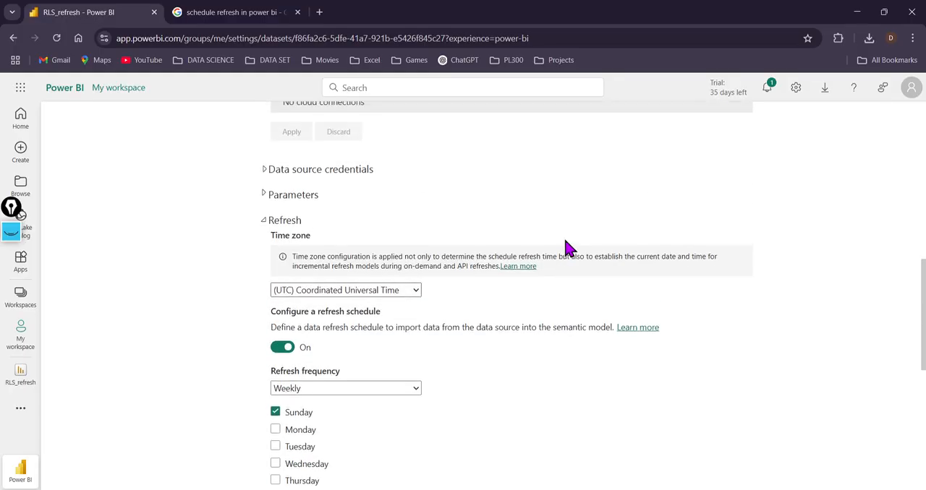
{"action": "left_click", "coordinate": [264, 224]}
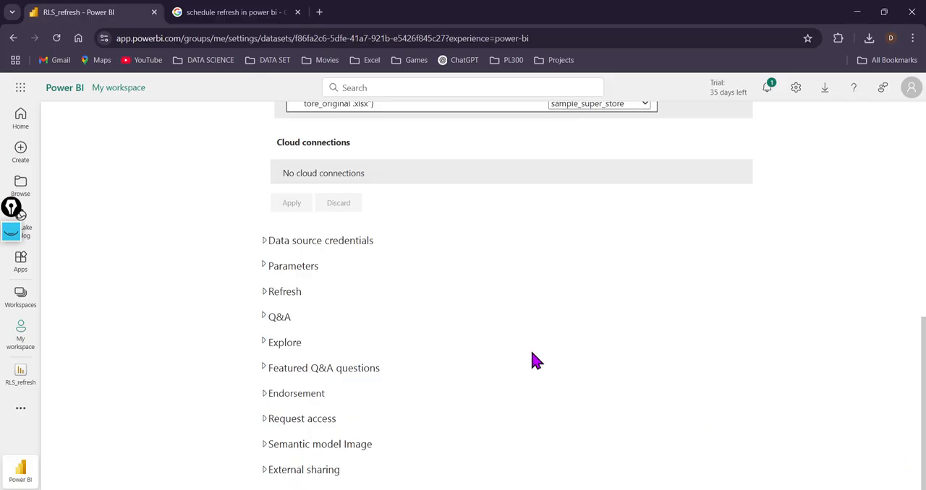
{"action": "scroll", "coordinate": [525, 352], "scroll_direction": "up", "scroll_amount": 3}
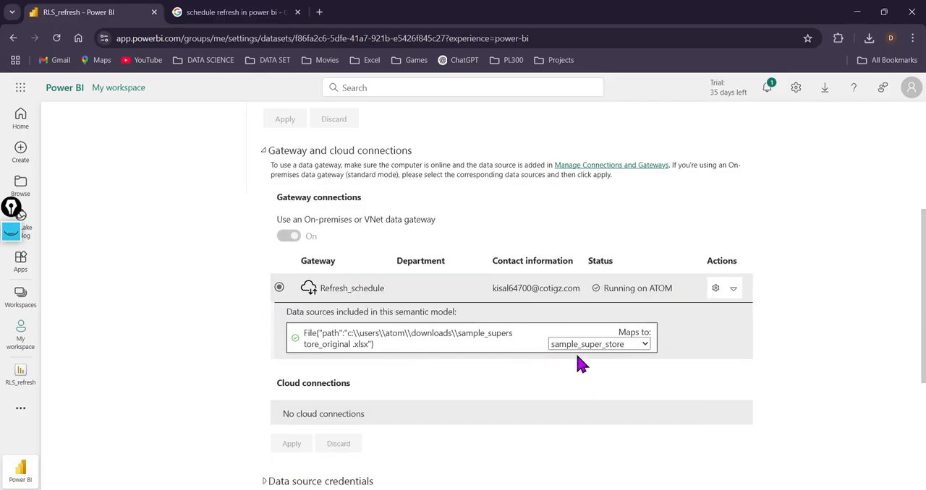
{"action": "left_click_drag", "start_coordinate": [347, 333], "coordinate": [521, 340]}
{"action": "left_click", "coordinate": [504, 394]}
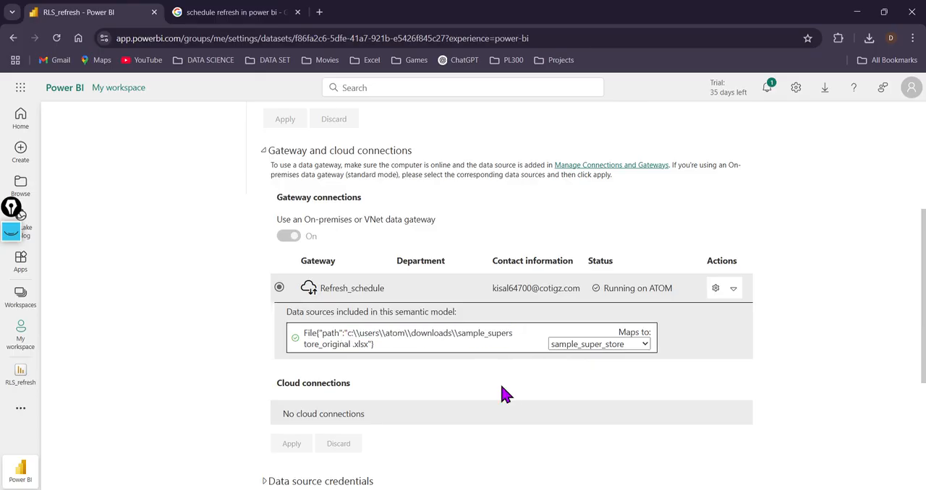